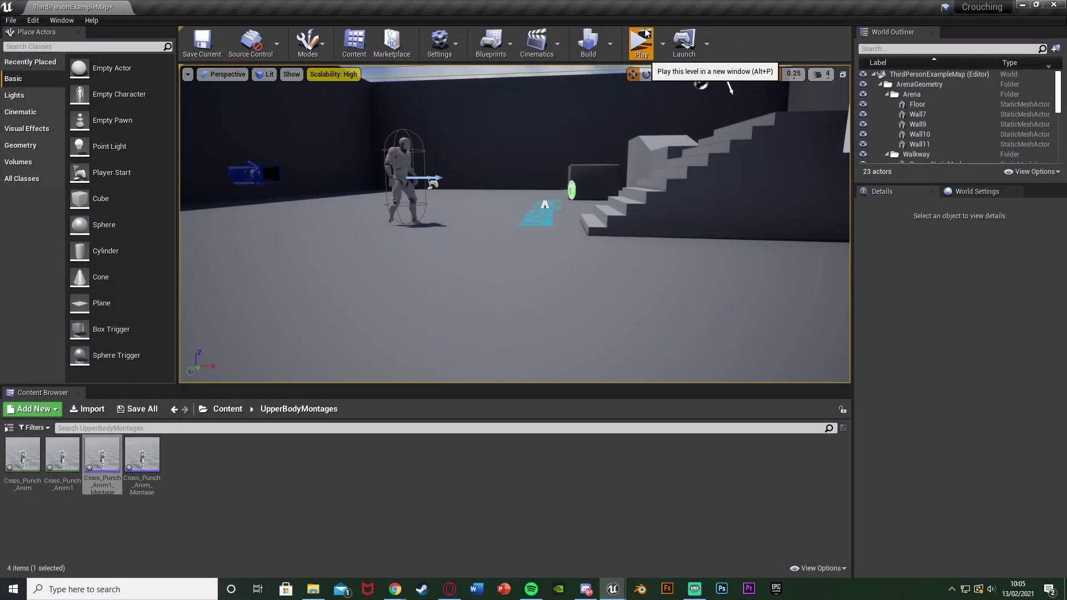
Play the level in a preview window and test the punch while the character stands and runs
click(646, 33)
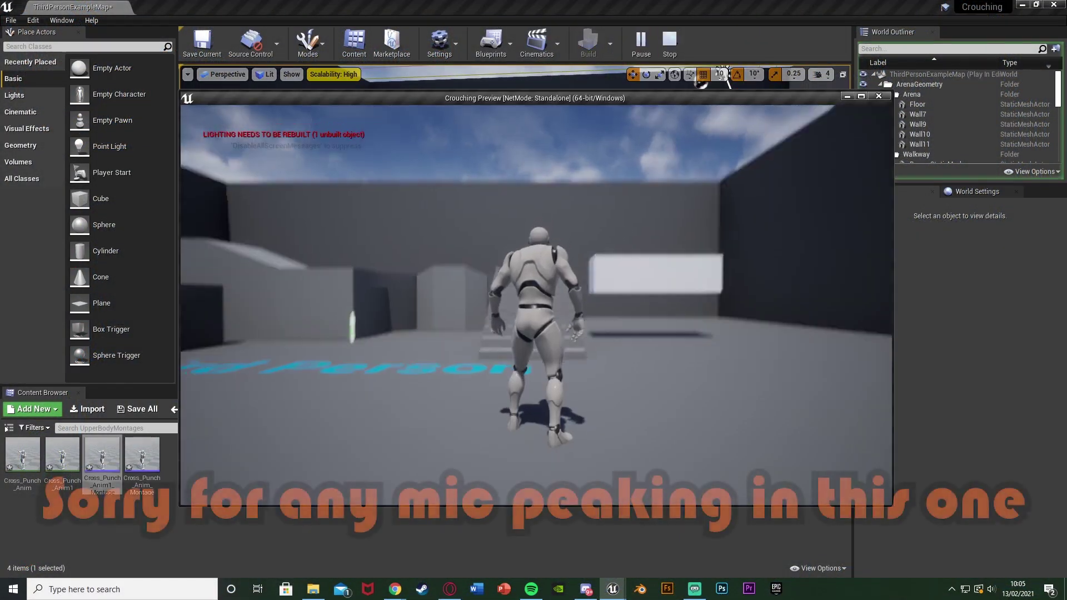
click(535, 305)
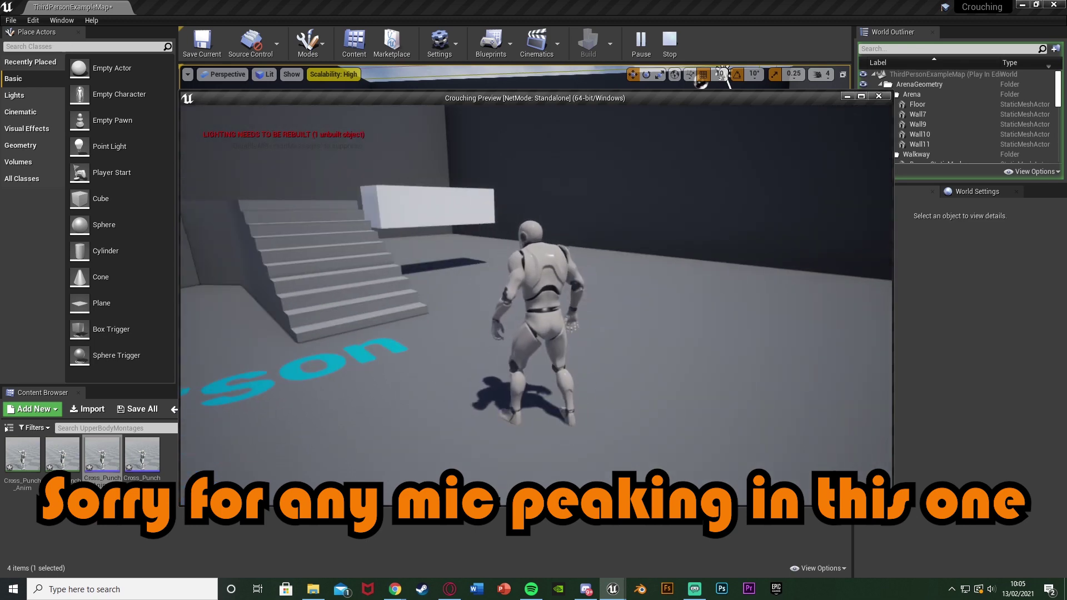
key(w)
click(536, 305)
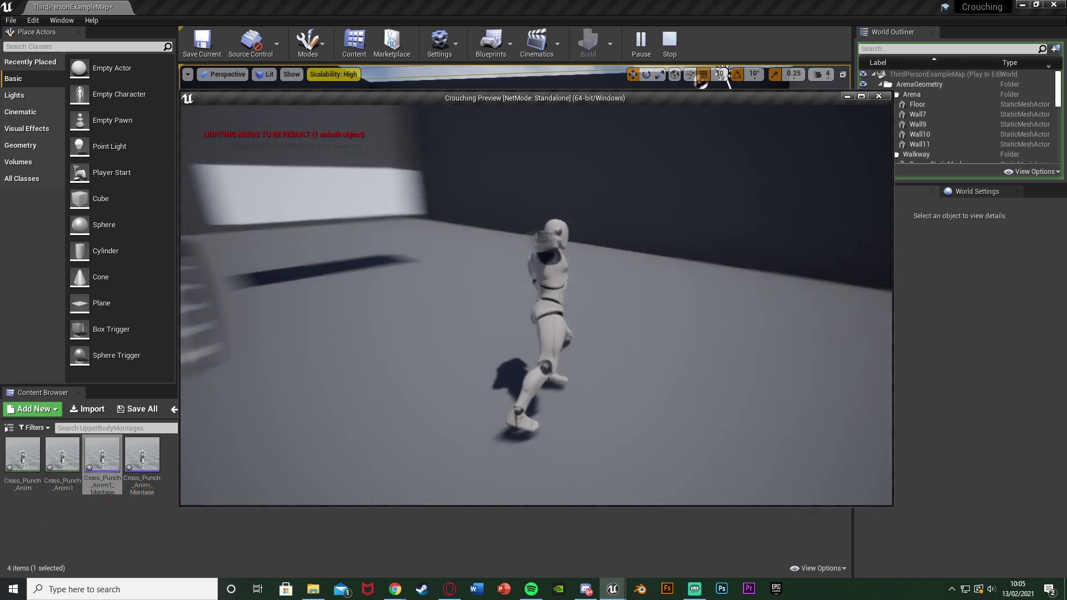
key(a)
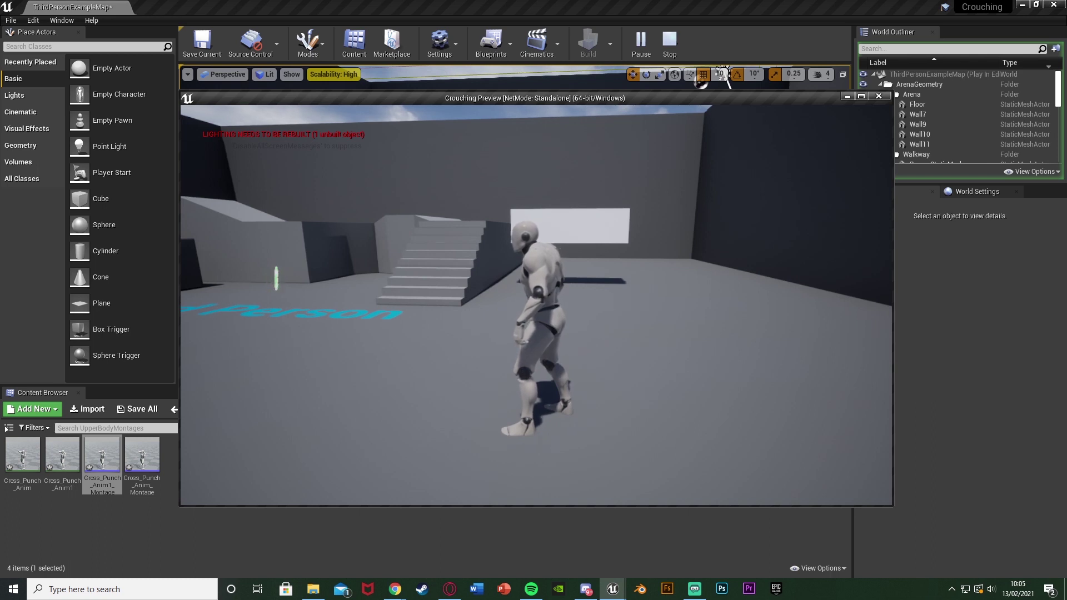
click(535, 305)
key(w)
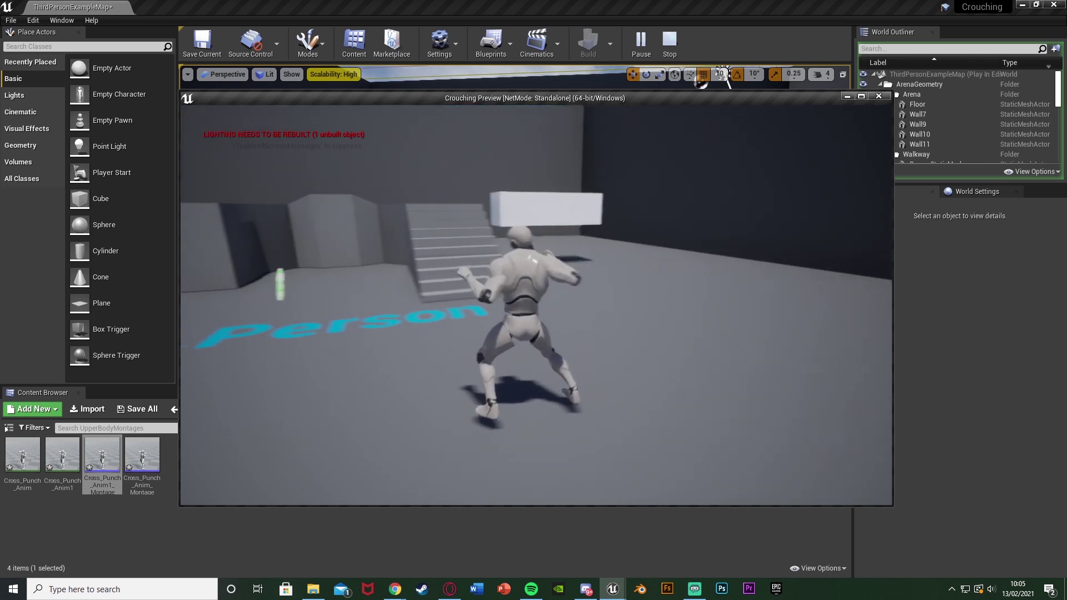
key(s)
key(w)
key(a)
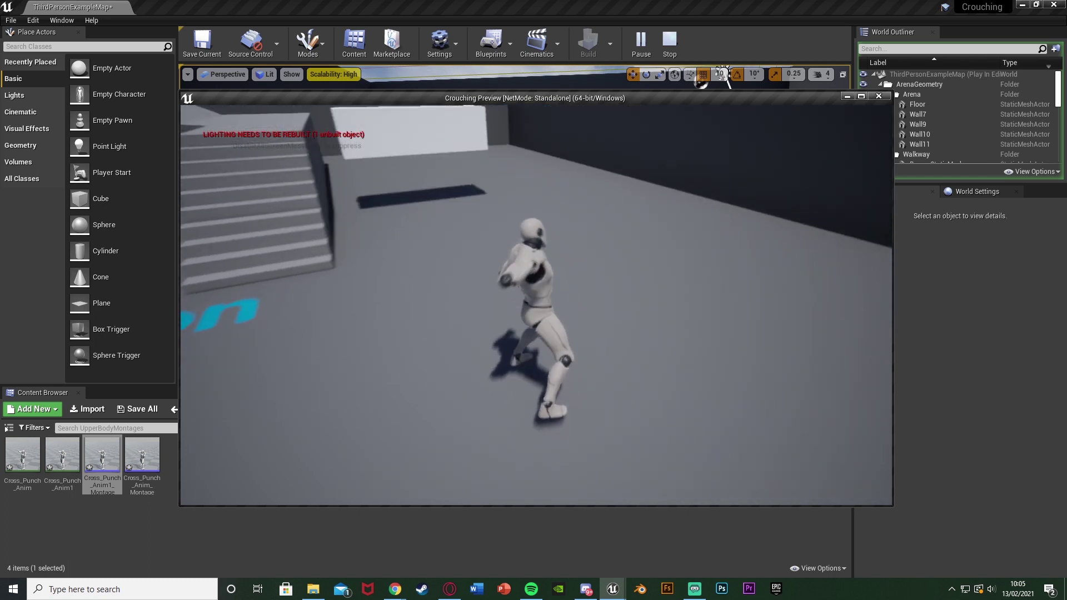
key(s)
key(w)
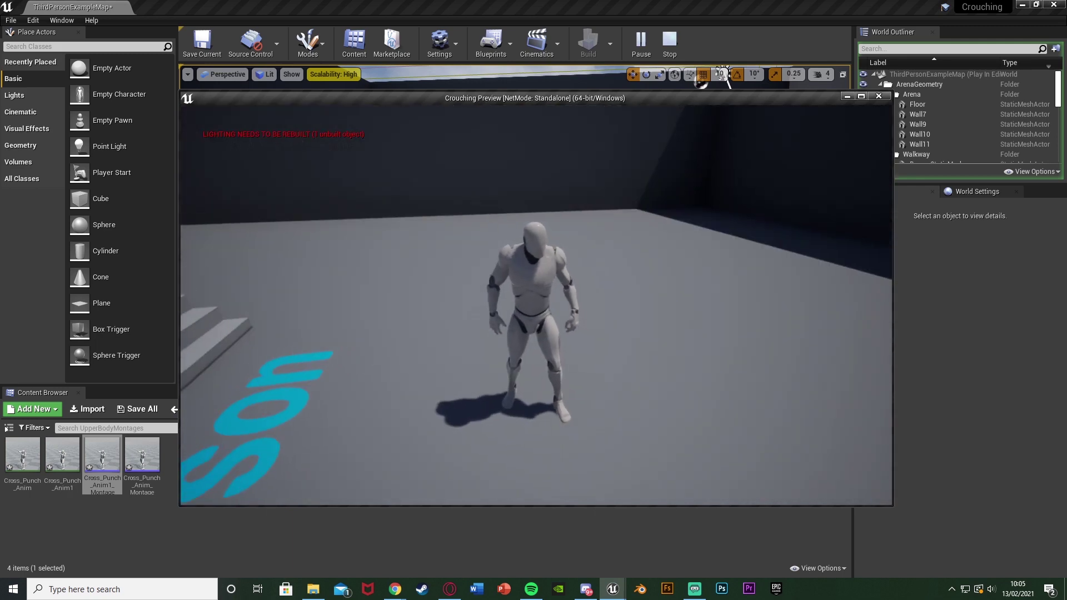
key(w)
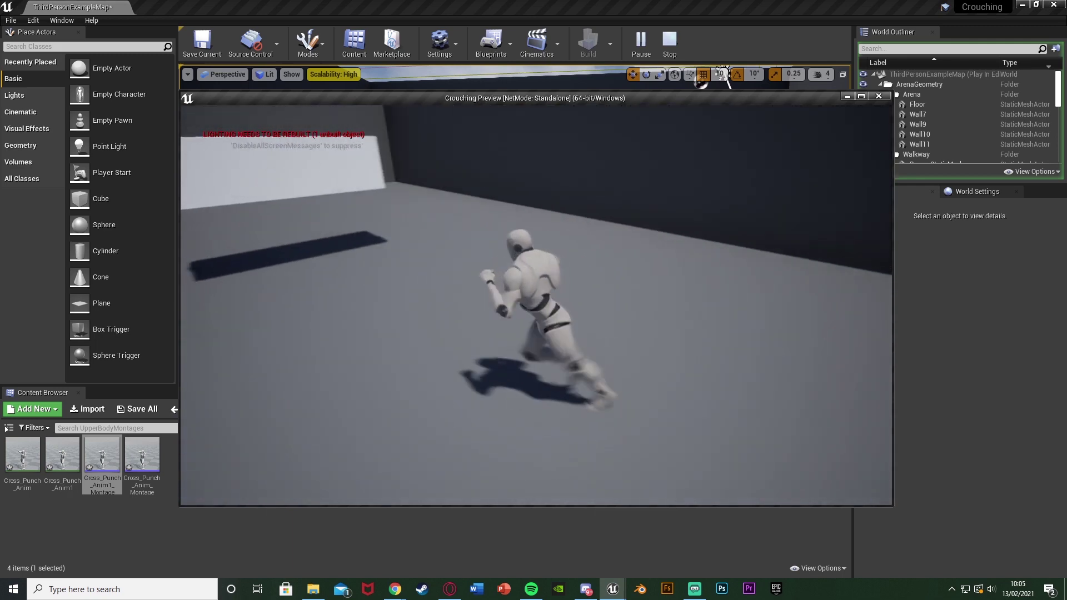
key(w)
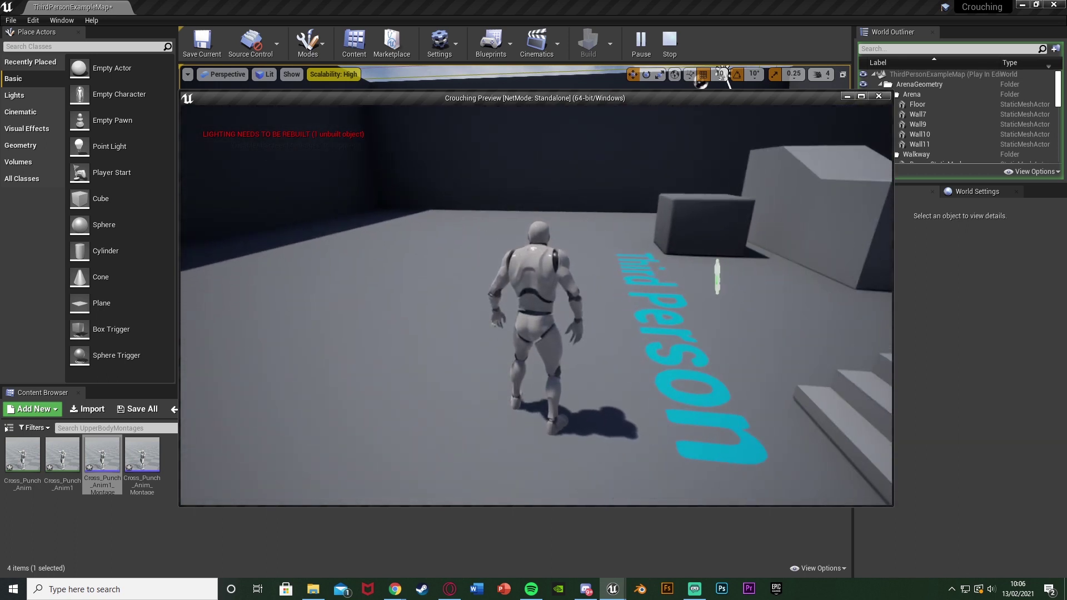
key(w)
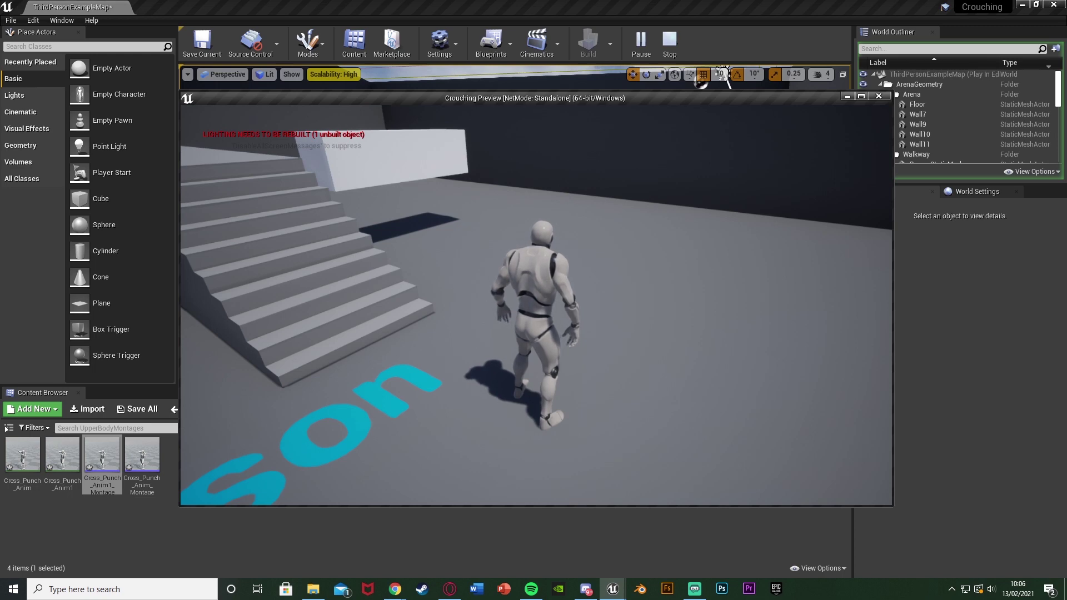
key(w)
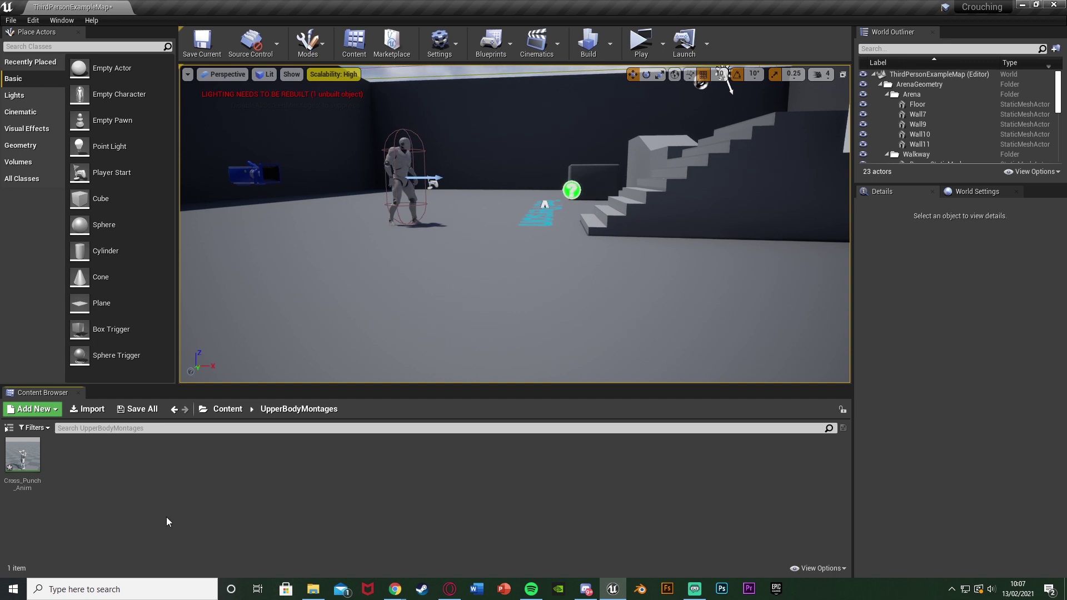
Create an AnimMontage from Cross_Punch_Anim, keep the default name Cross_Punch_Anim_Montage, and open it
right_click(25, 462)
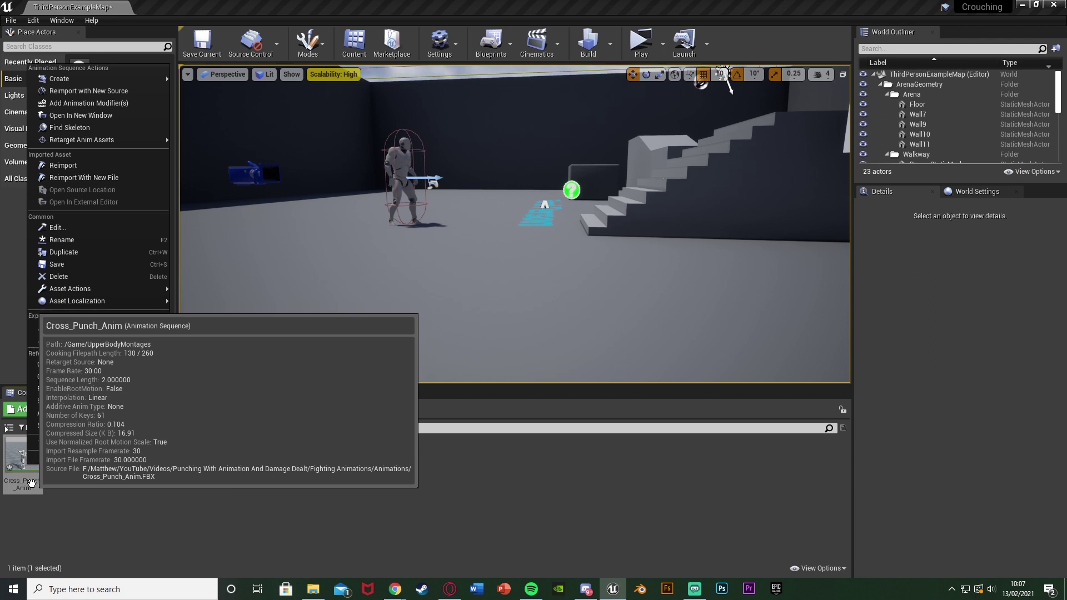
mouse_move(73, 80)
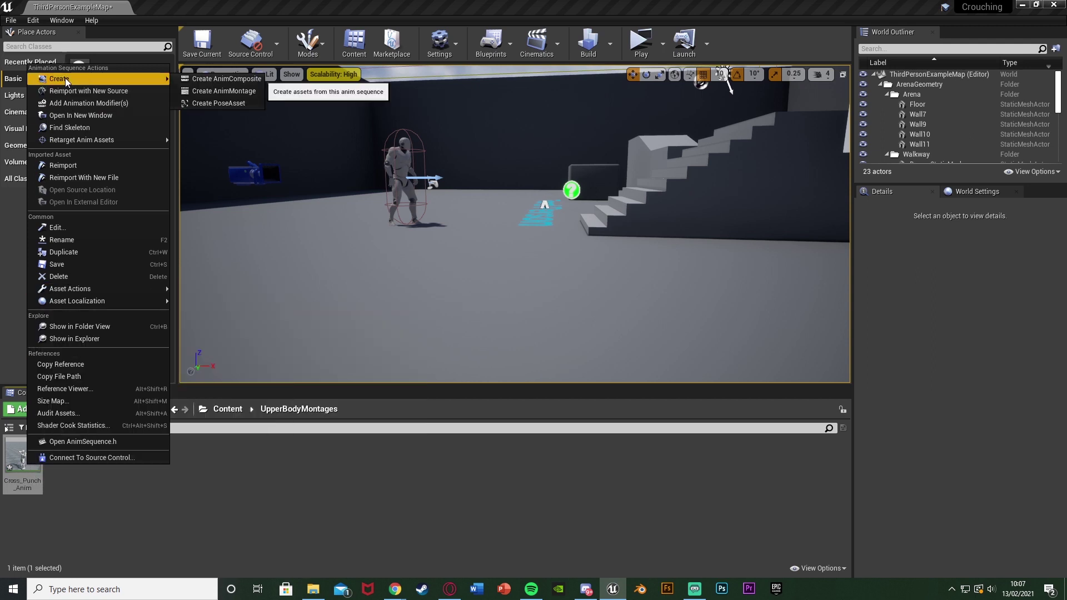
click(223, 90)
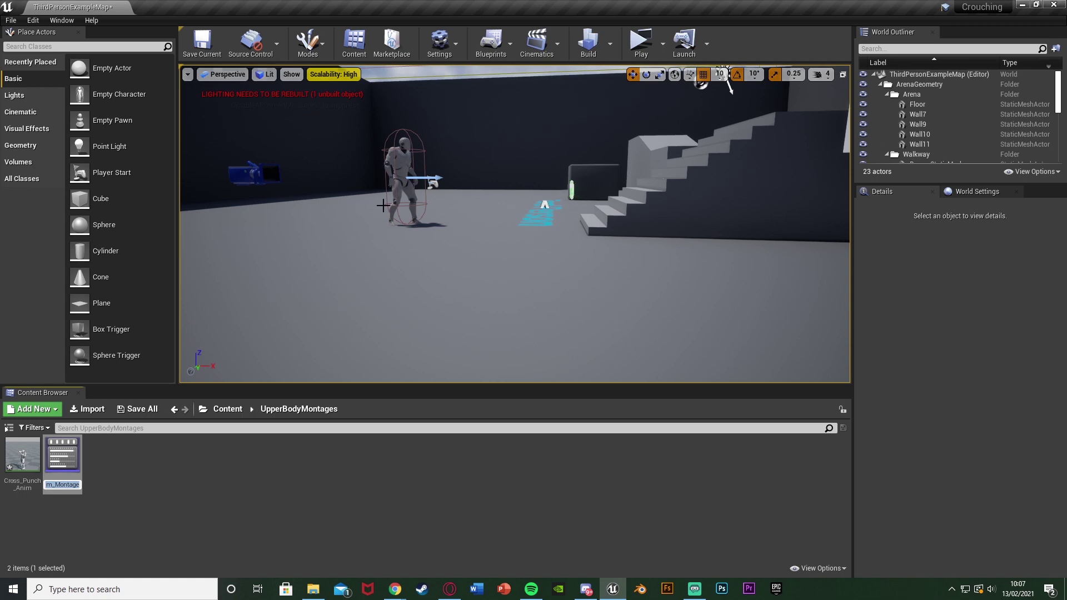
key(Return)
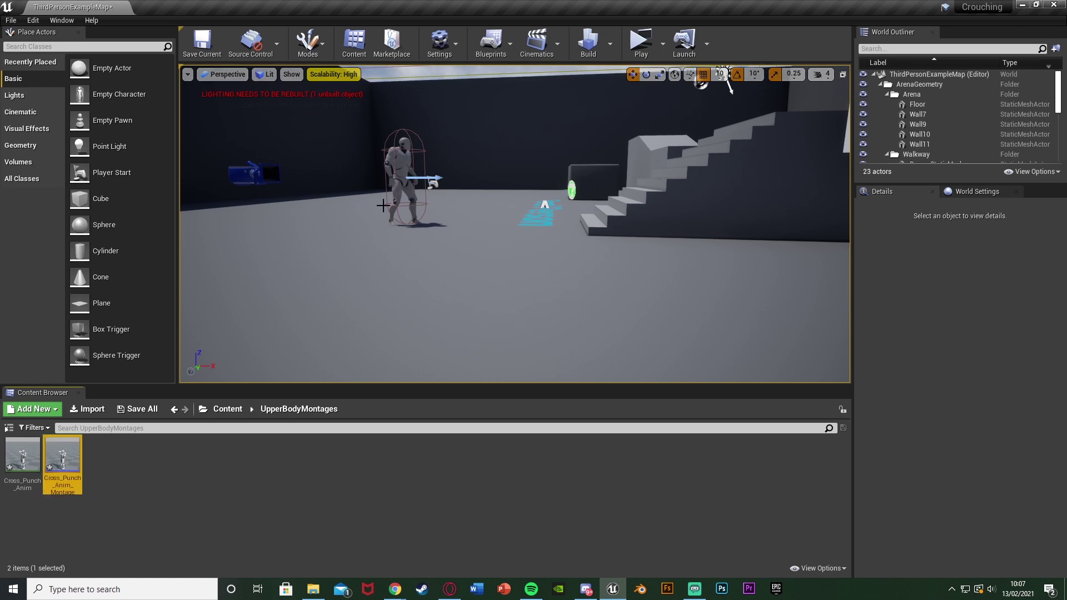
key(Return)
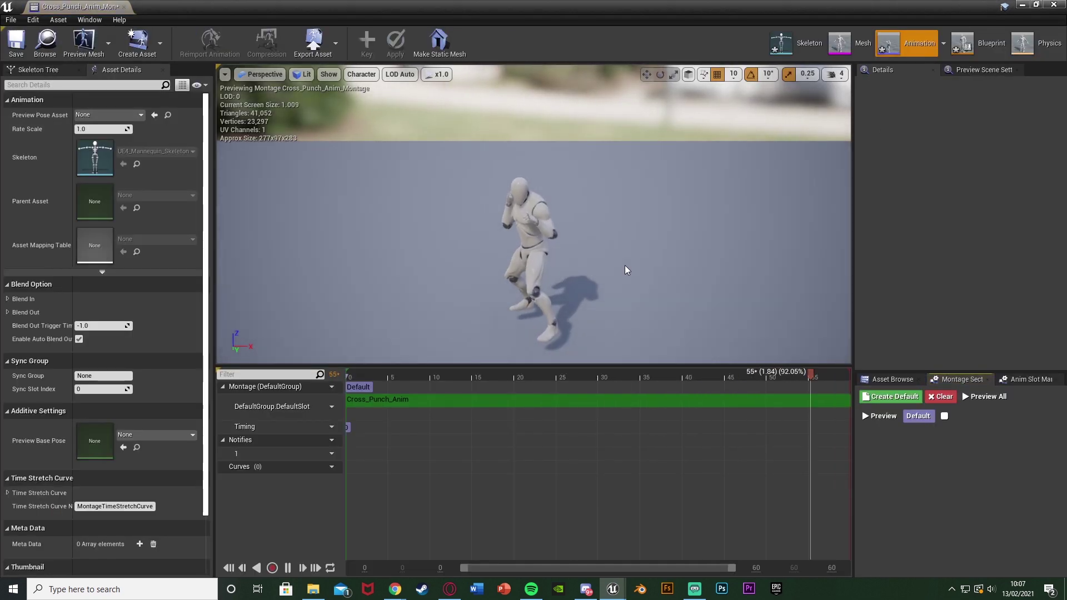
Pause the punch montage's preview and bring up the Anim Slot Manager with enough room to read it
alt+drag(476, 180, 555, 180)
right_drag(476, 180, 428, 206)
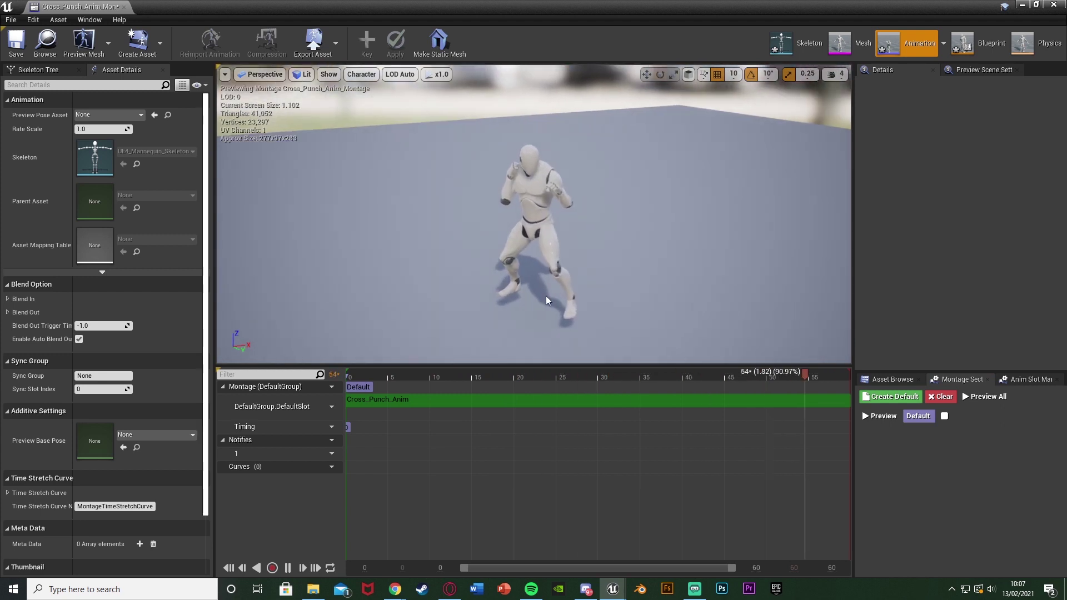
right_drag(493, 255, 522, 289)
key(space)
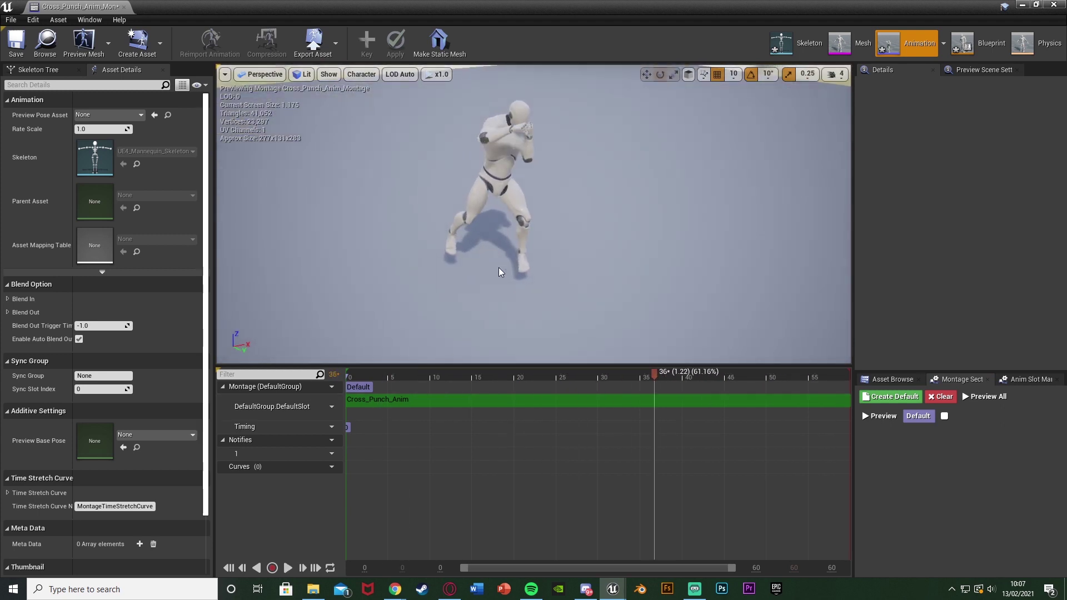
click(1029, 380)
drag(854, 349, 825, 350)
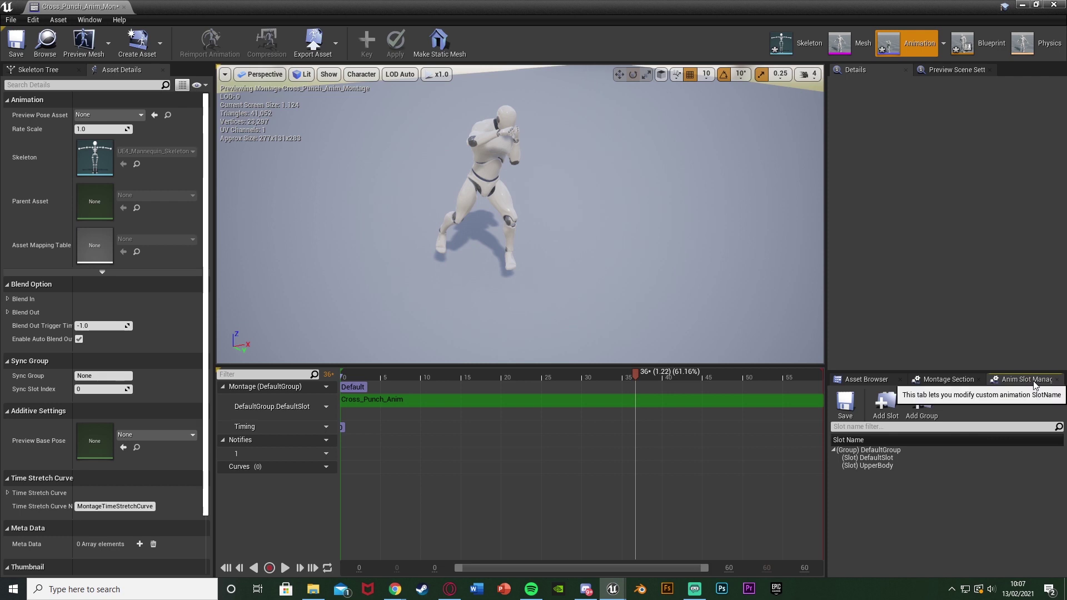
click(83, 22)
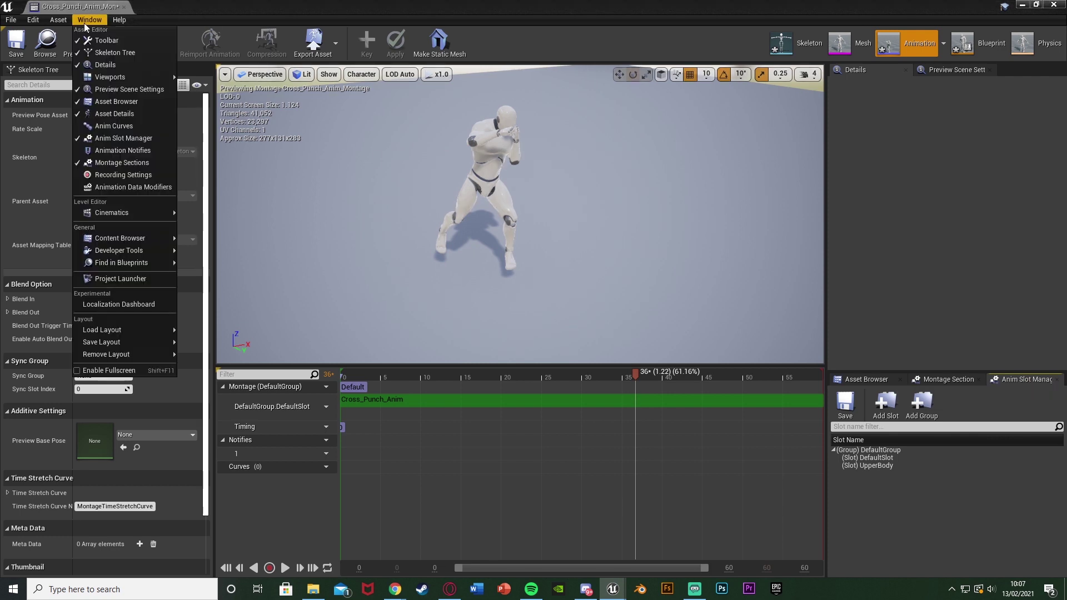
click(127, 139)
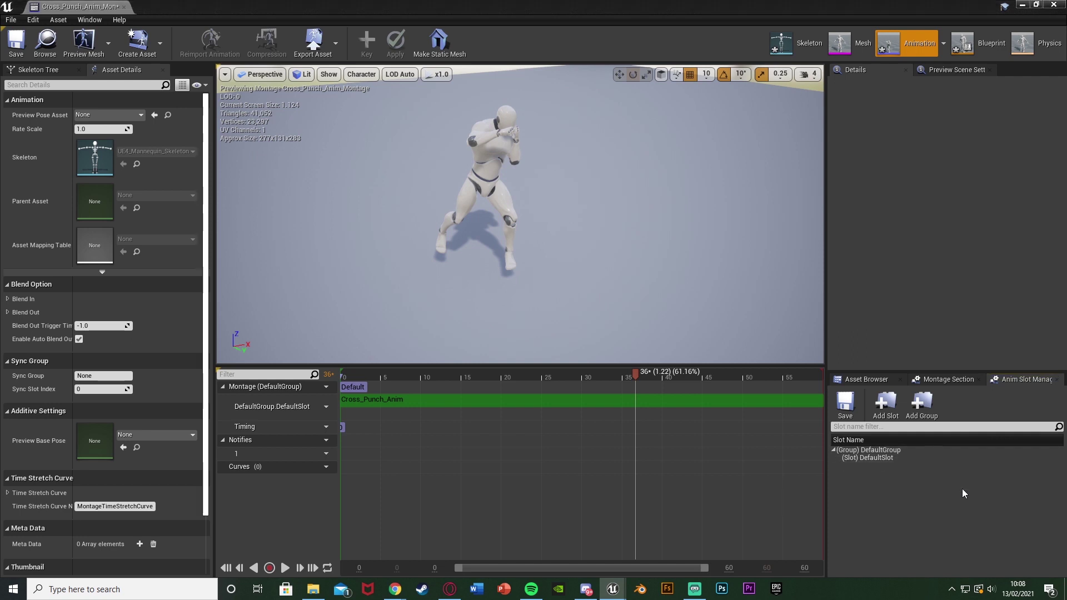
Add a new animation slot named UpperBody to the DefaultGroup
click(891, 410)
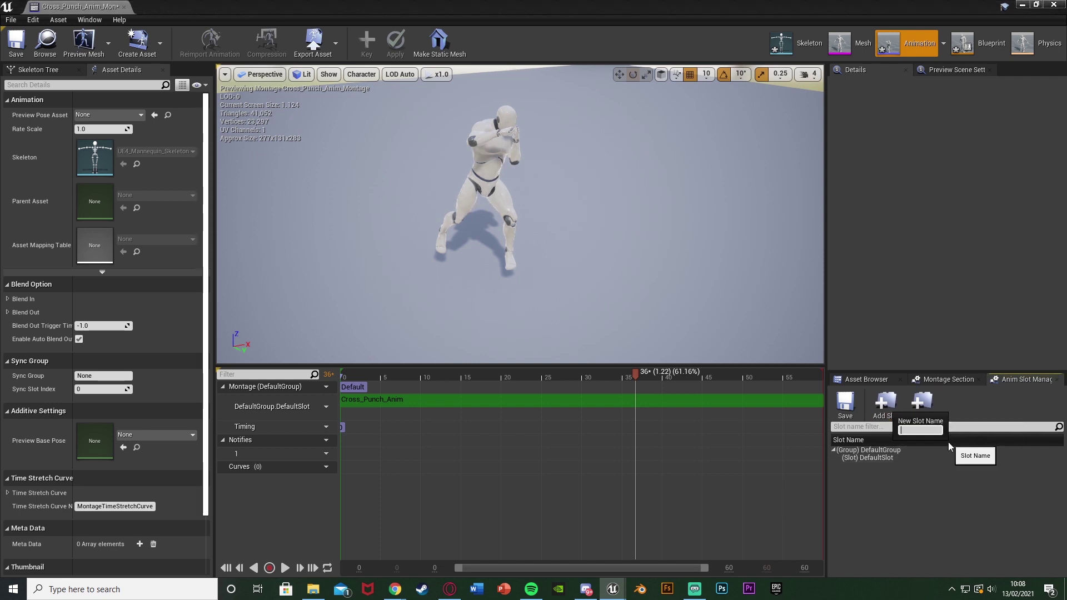
text(UpperBody)
key(Return)
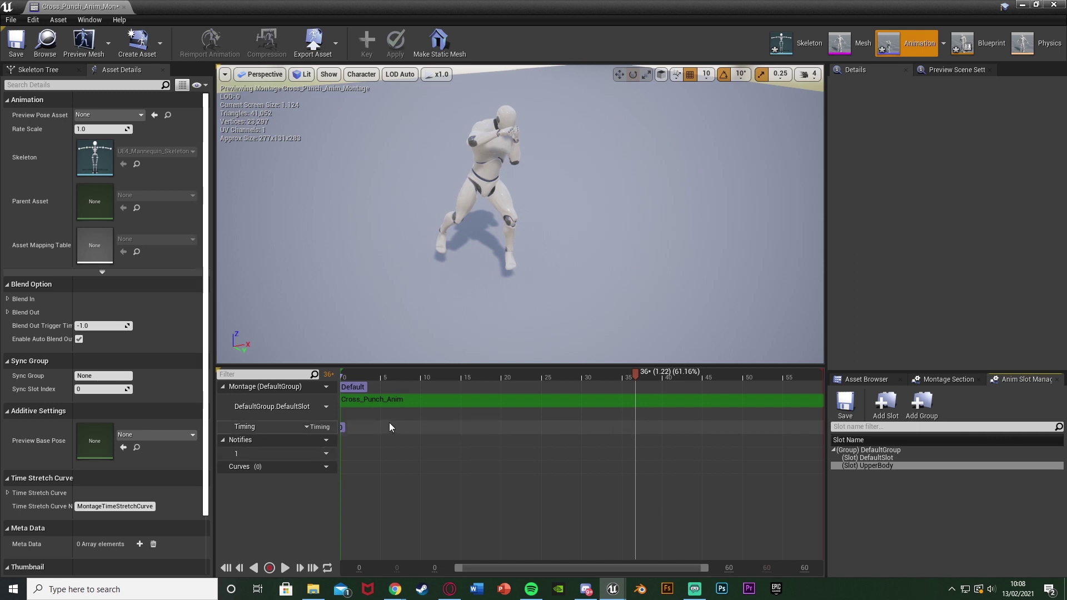
Assign the montage's Cross_Punch_Anim track to the DefaultGroup.UpperBody slot
click(322, 406)
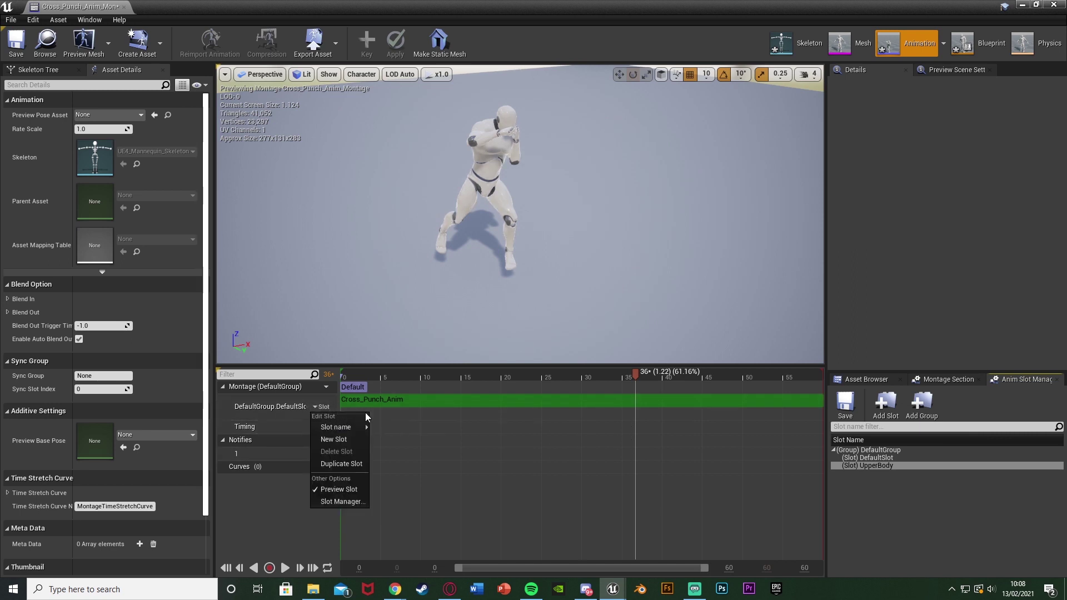
mouse_move(362, 426)
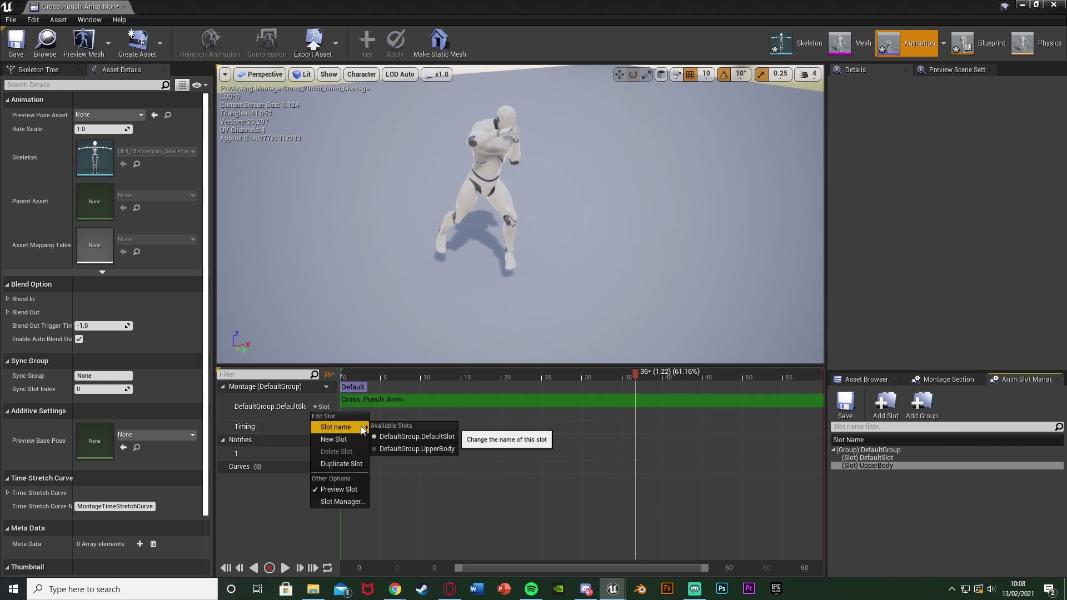
click(419, 450)
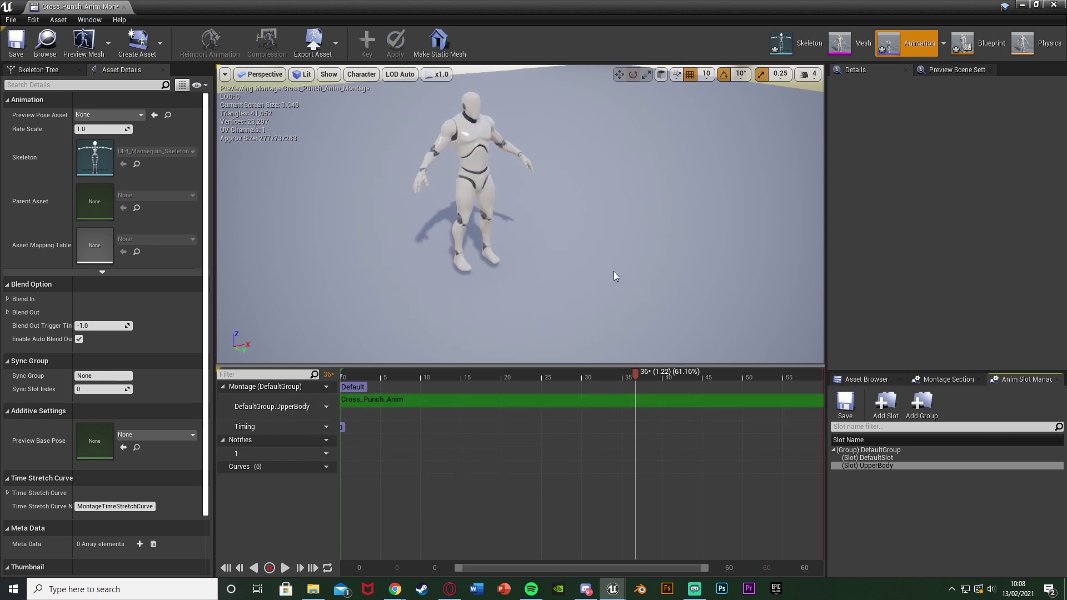
alt+drag(614, 271, 527, 311)
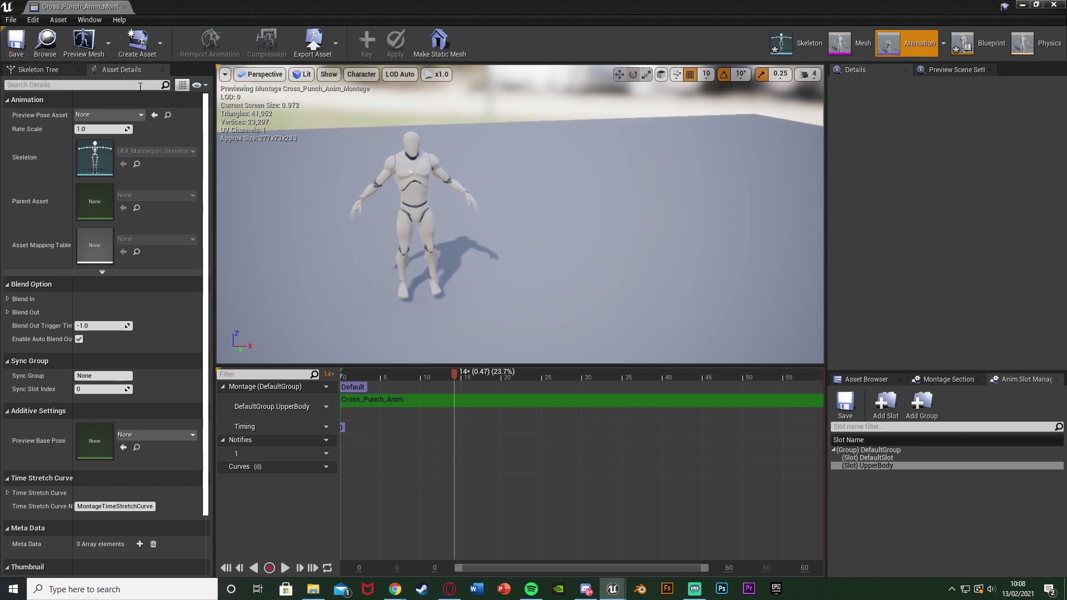
Set the montage's Rate Scale to 1.5, then save and close the montage
click(99, 129)
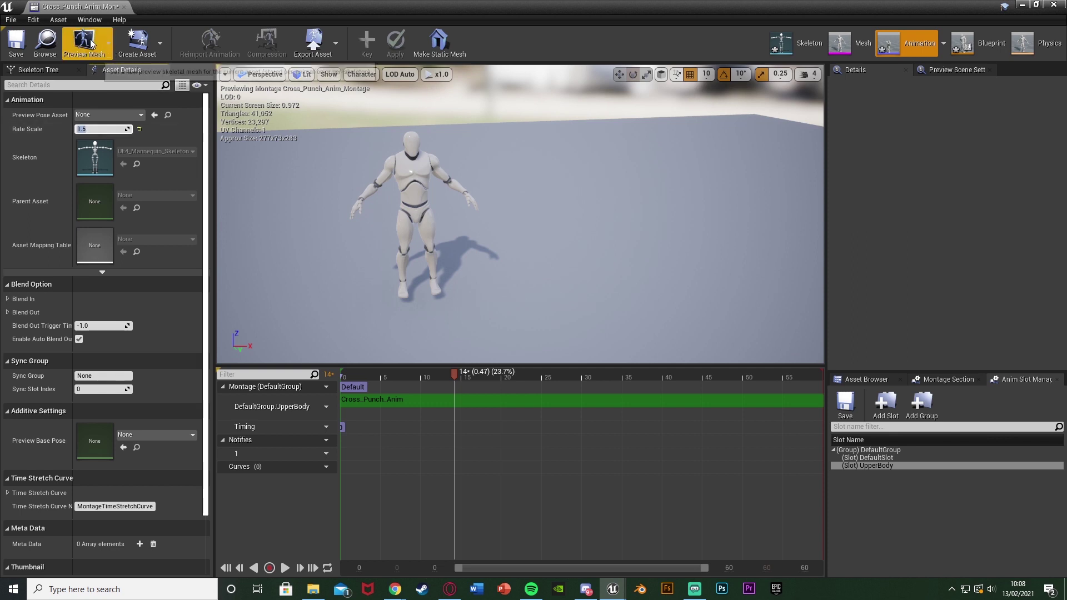
click(40, 49)
click(124, 7)
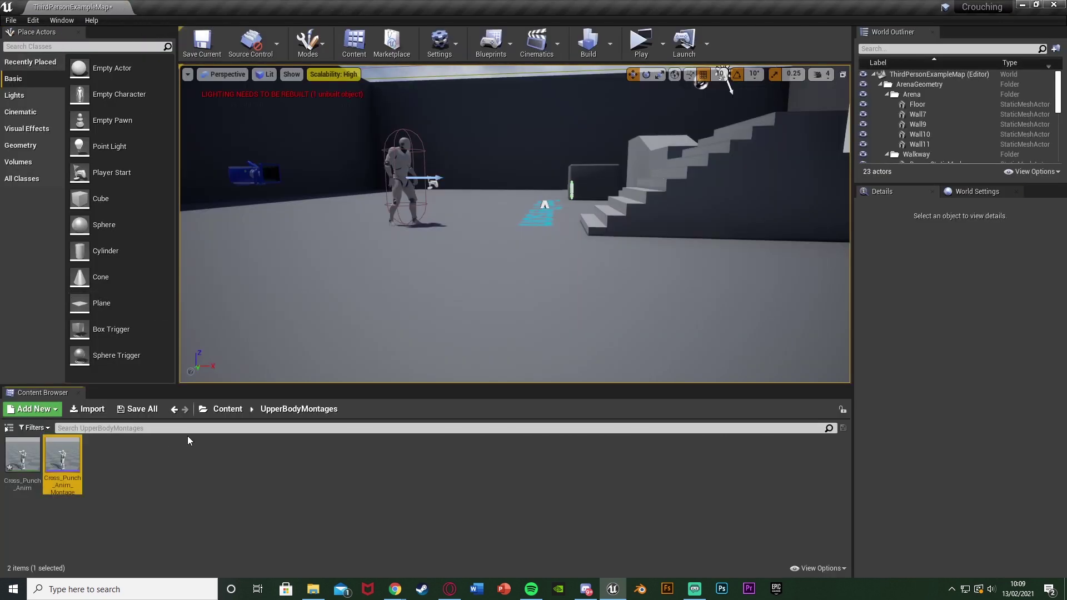
Open ThirdPerson_AnimBP from the Content/Mannequin/Animations folder and display its AnimGraph
click(228, 408)
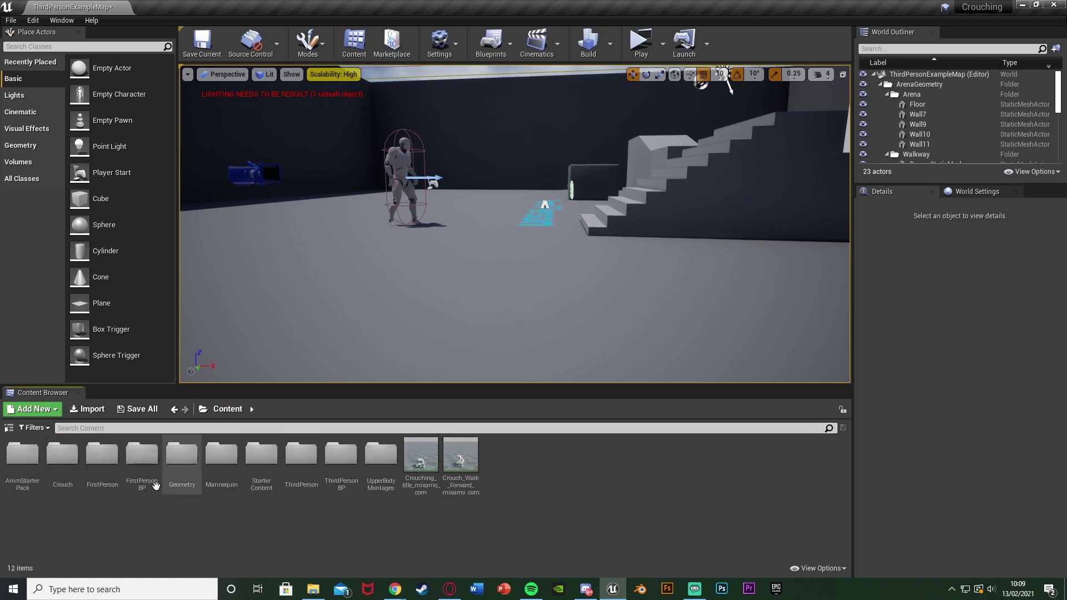
double_click(216, 461)
click(23, 454)
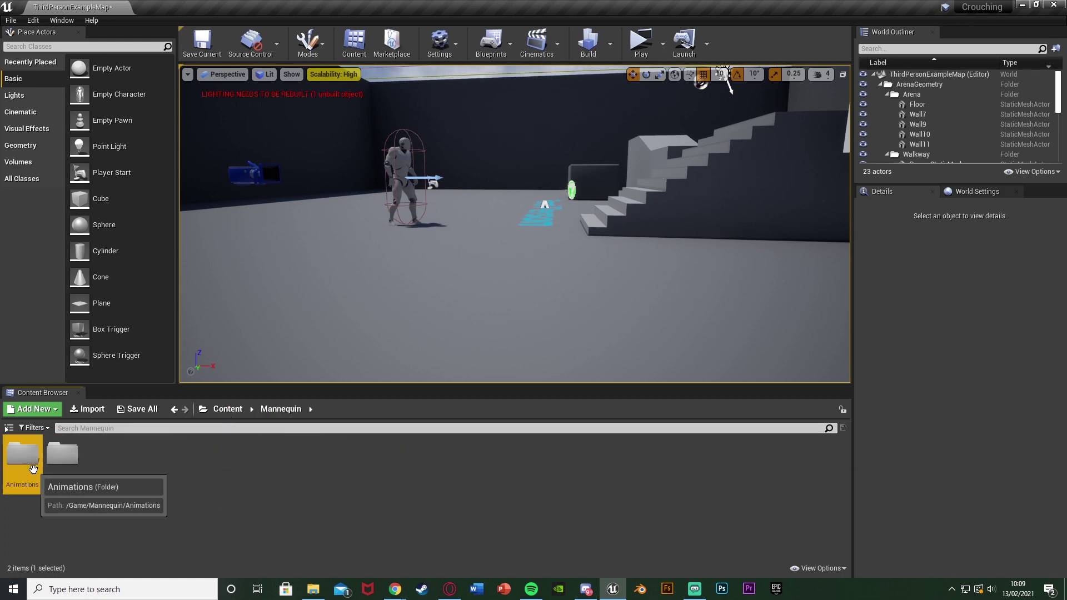
double_click(22, 454)
double_click(24, 457)
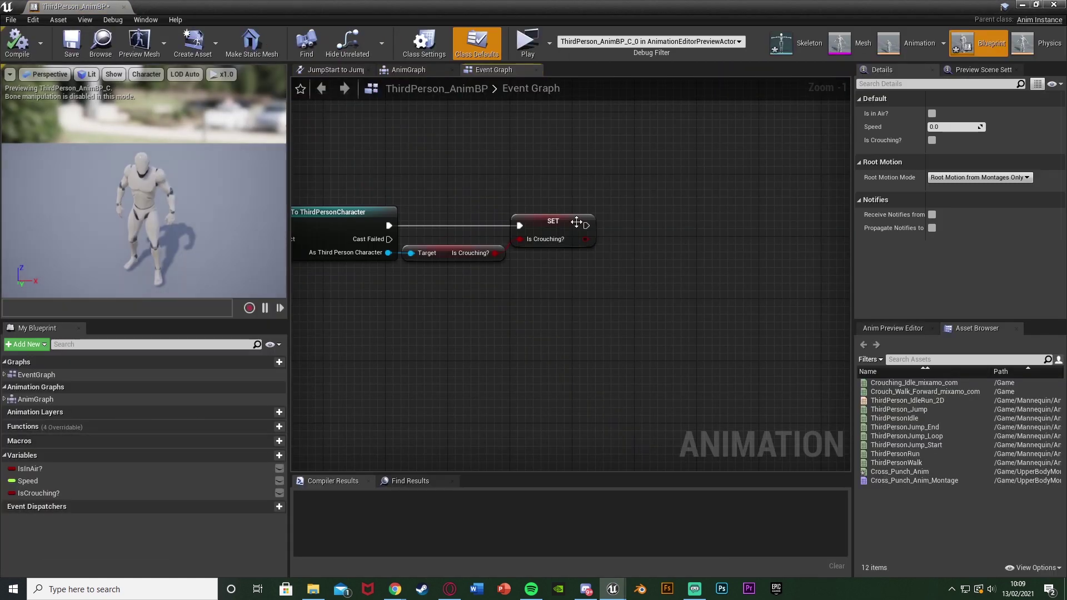
click(420, 70)
key(Home)
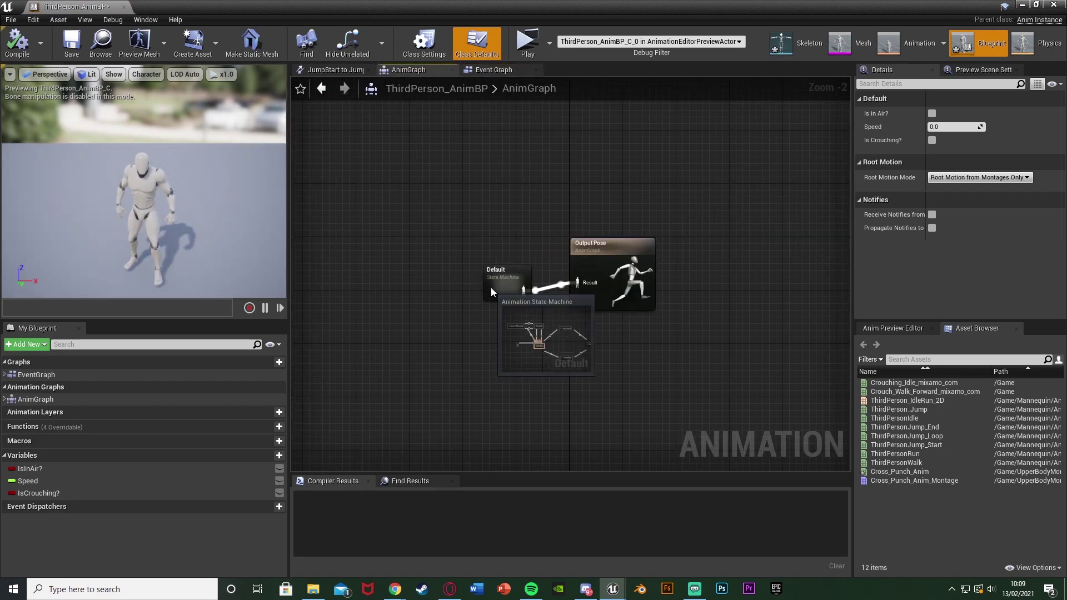
Inspect the states inside the Default state machine and return to the AnimGraph
click(491, 288)
double_click(498, 276)
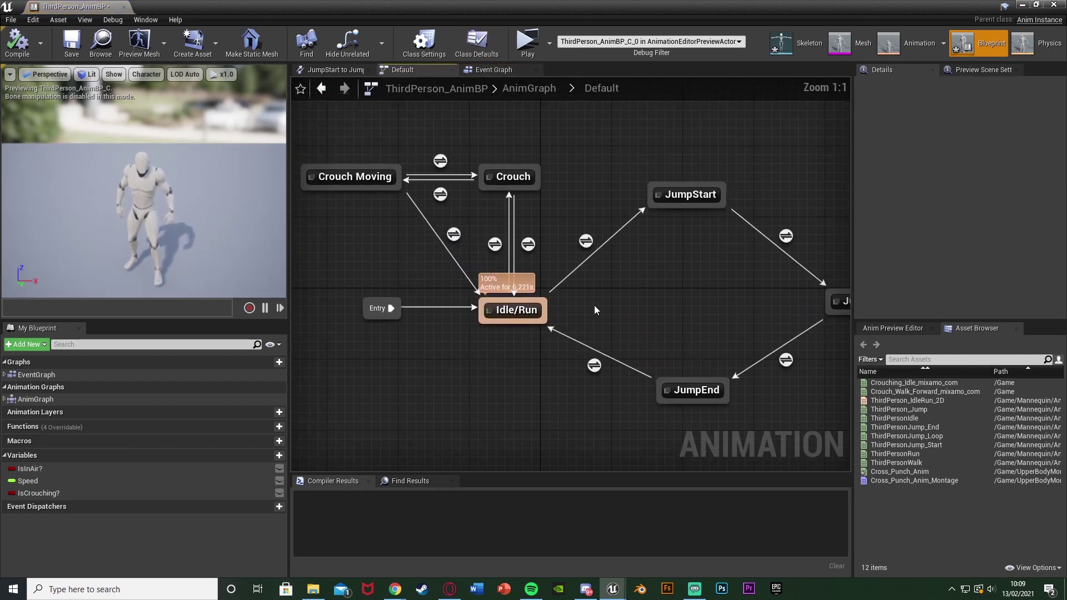
click(508, 96)
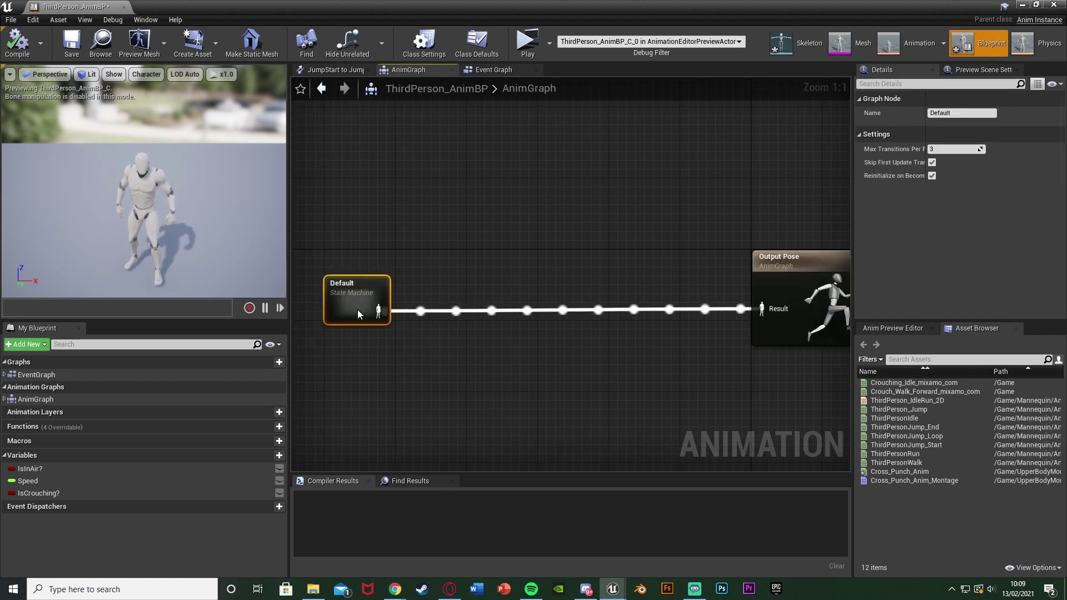
Save the Default state machine's output to a new cached pose named ChachedMovement, placed directly beside it
mouse_move(419, 323)
right_down()
mouse_move(498, 322)
mouse_move(433, 315)
right_up()
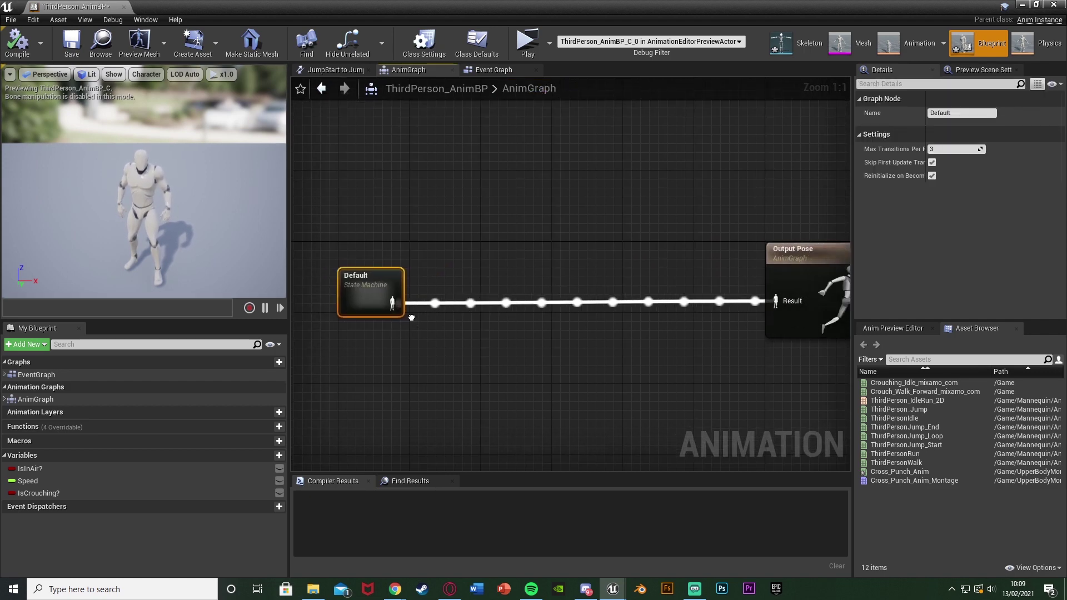
drag(393, 304, 468, 304)
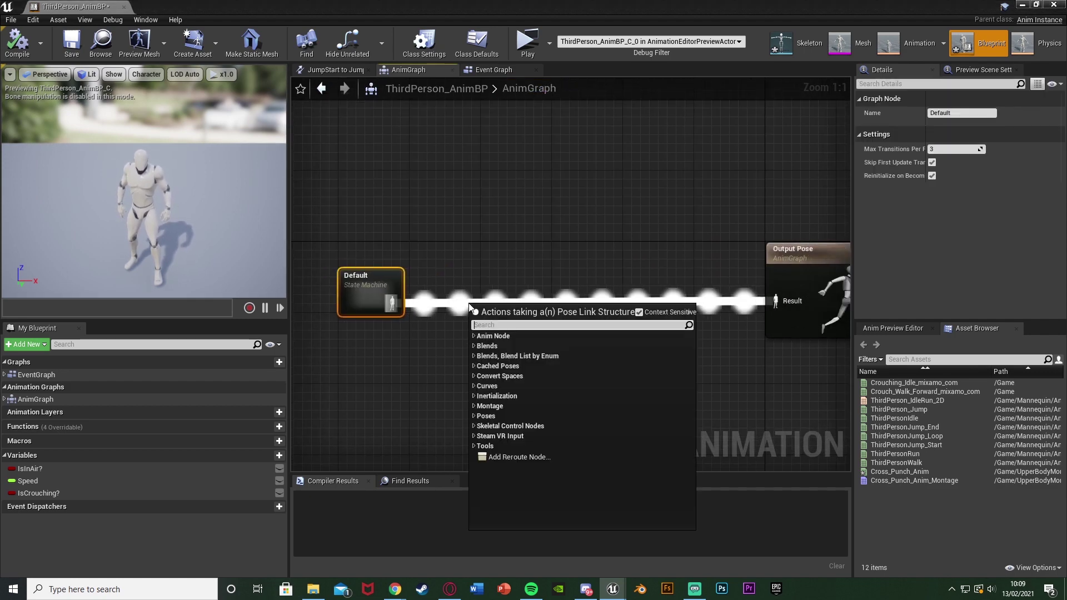
text(new)
key(Return)
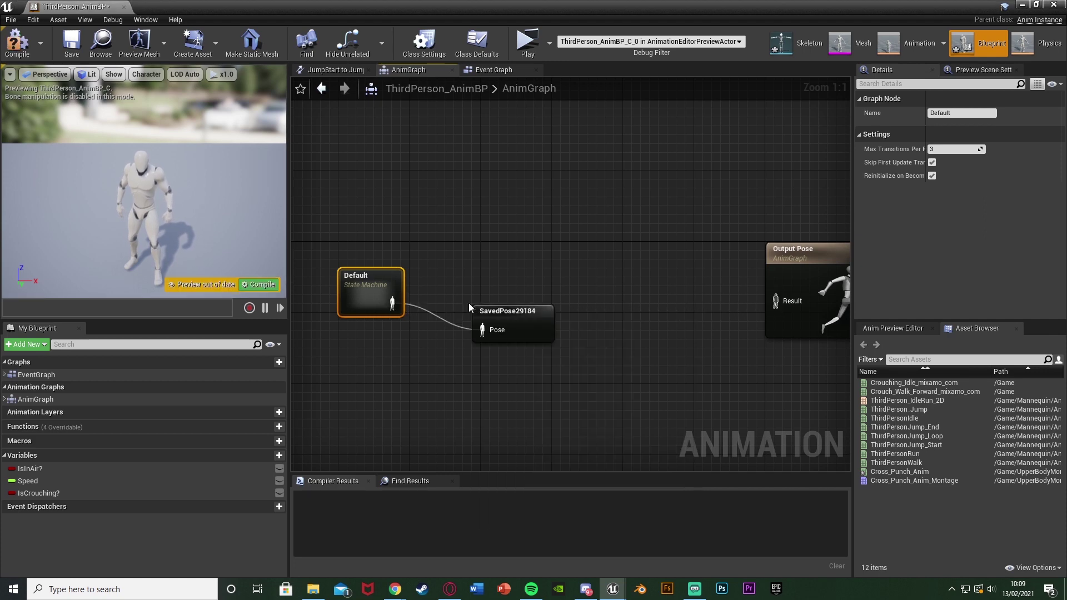
drag(511, 319, 456, 292)
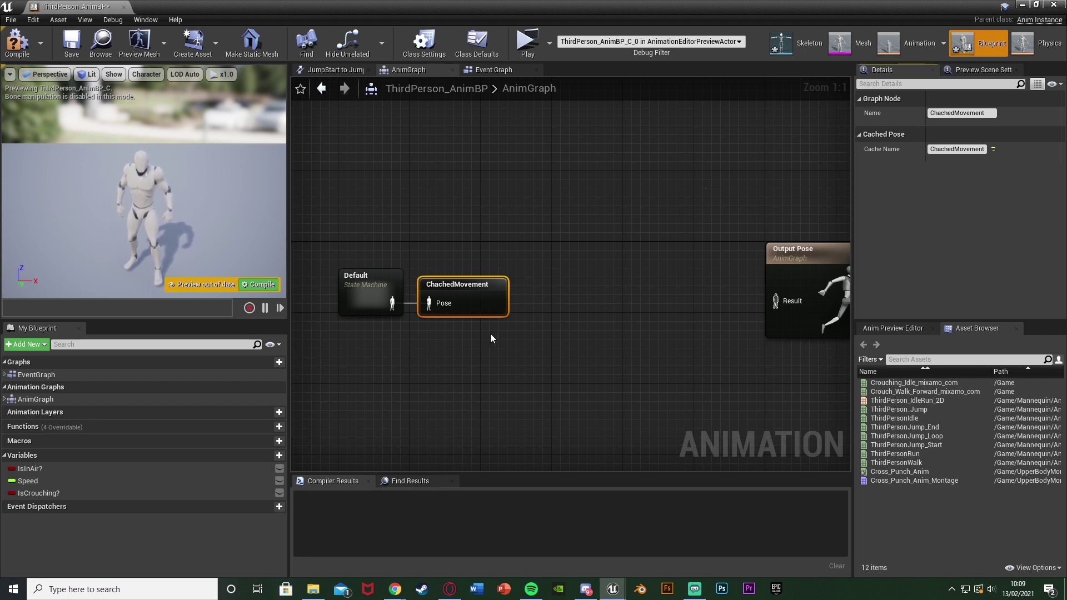
Move the Default and ChachedMovement nodes together farther away from the Output Pose node
drag(490, 333, 386, 298)
drag(465, 308, 441, 295)
right_drag(441, 296, 548, 288)
drag(548, 287, 509, 276)
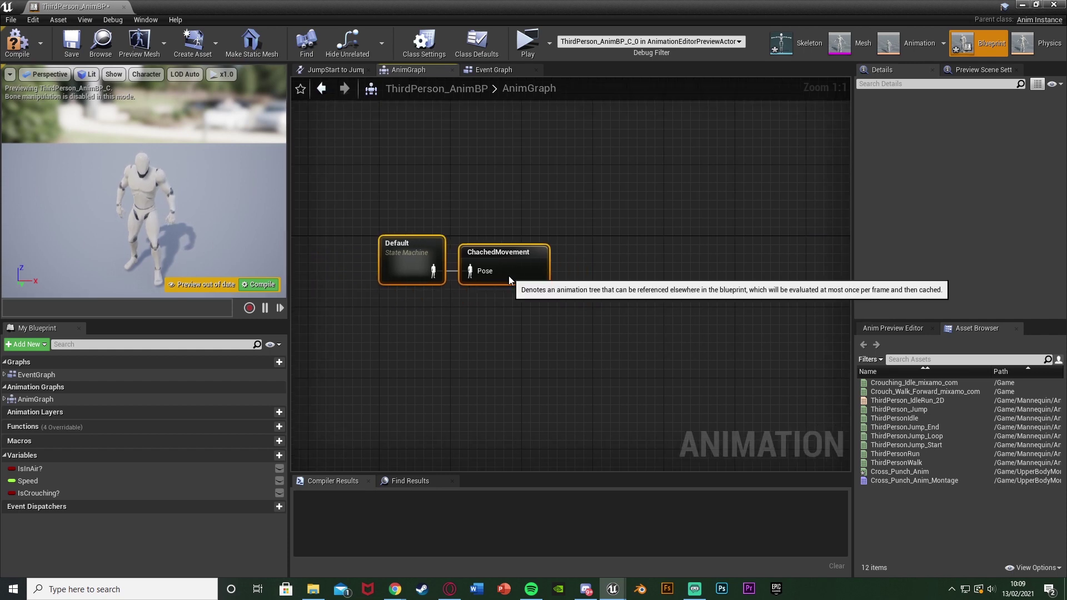
right_drag(695, 348, 581, 338)
click(626, 312)
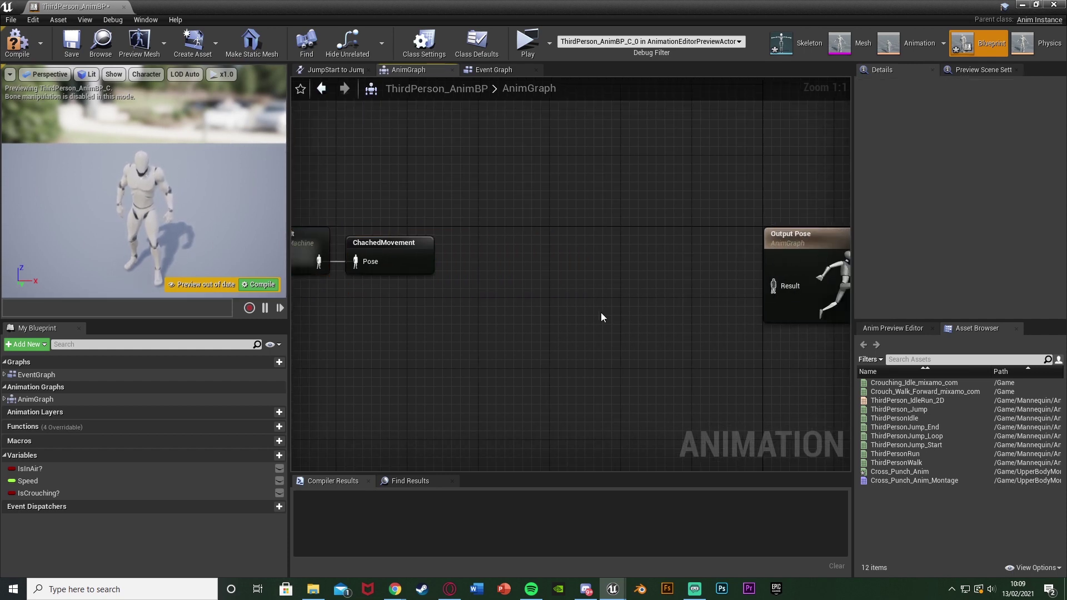
right_drag(566, 322, 476, 304)
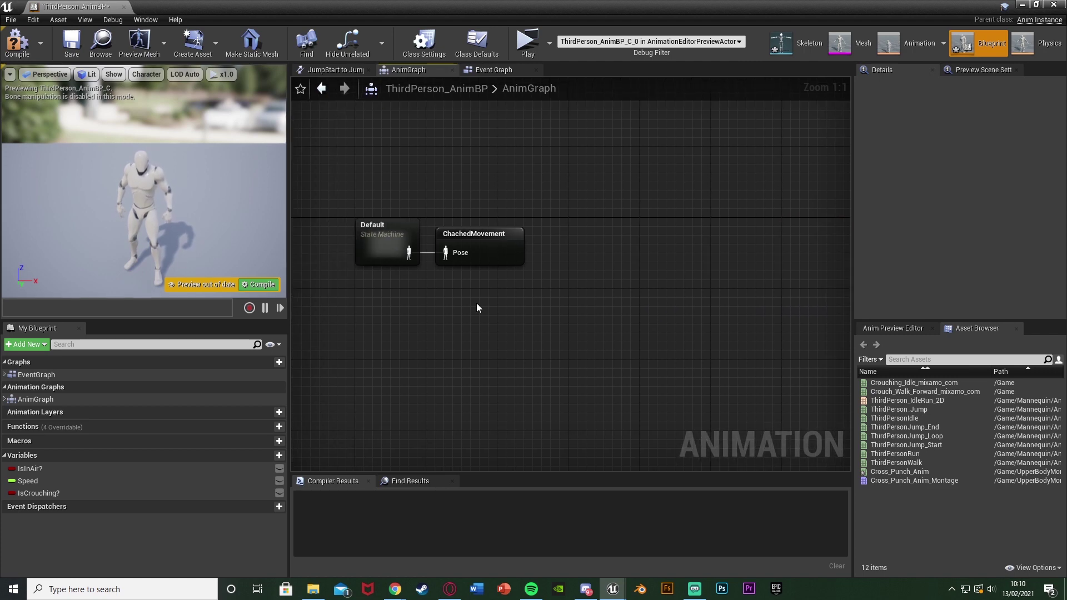
Add a Use cached pose node for the saved movement pose below Default, and rename the cached pose MovementCahce
right_click(366, 306)
right_click(384, 327)
text(use chachd)
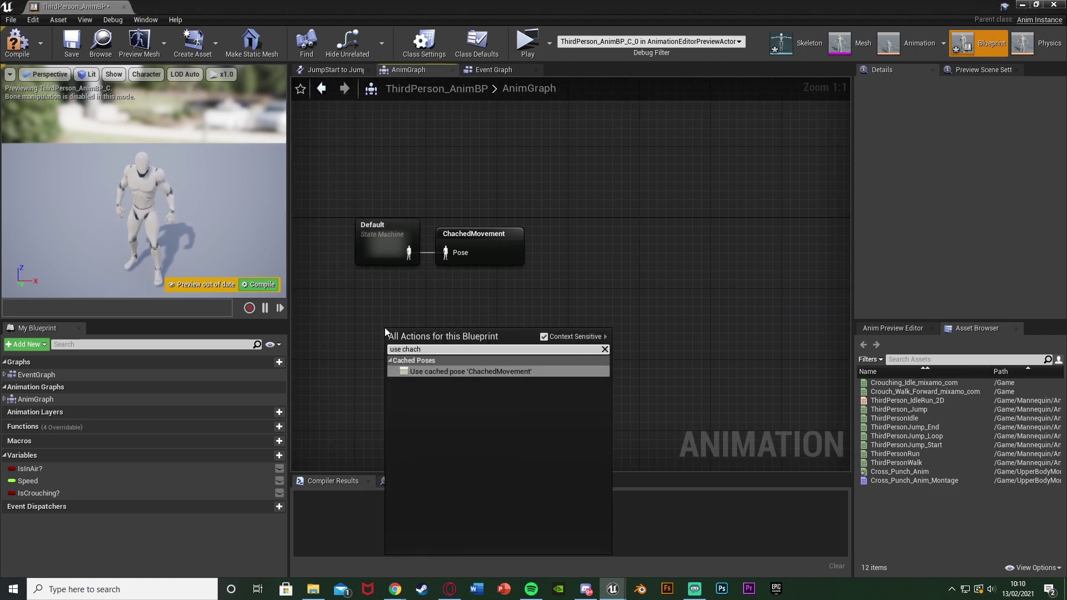
key(Return)
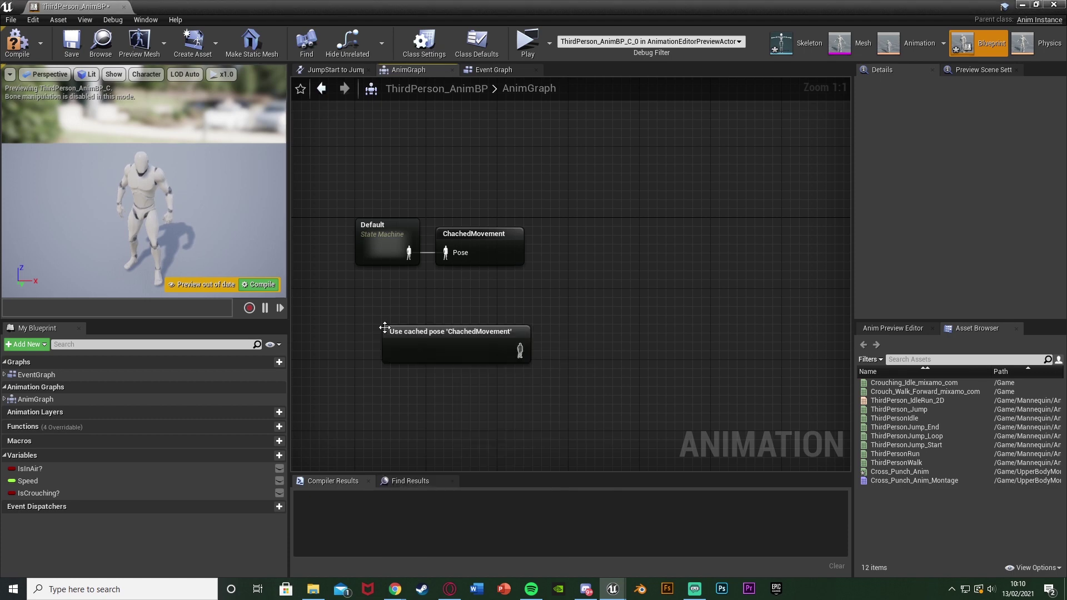
drag(421, 345, 394, 310)
click(494, 239)
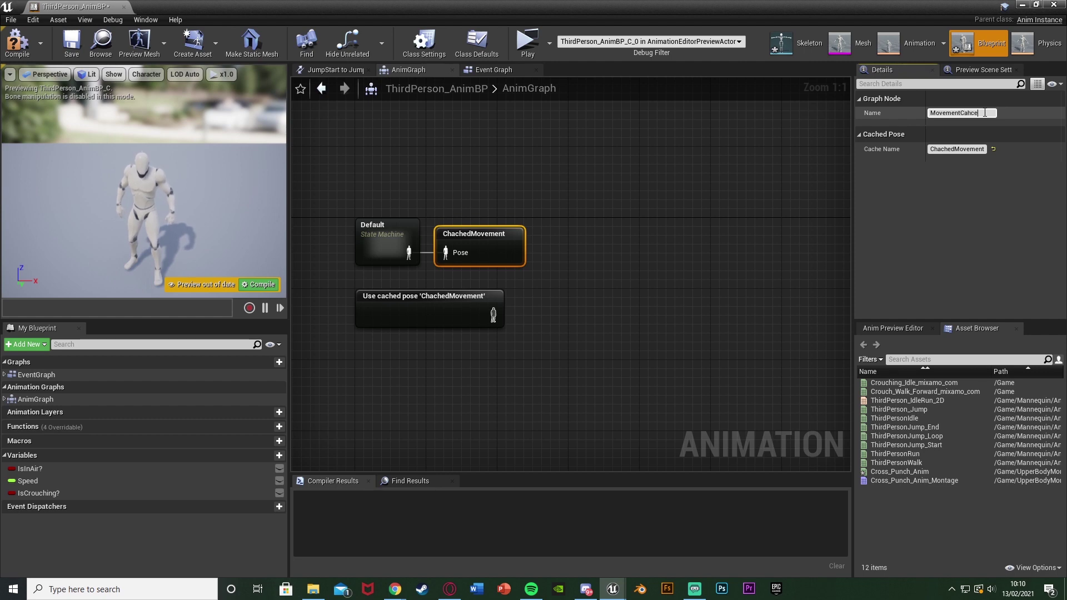
key(Return)
Add a Layered blend per bone node with the Use cached pose node feeding its Base Pose
drag(493, 315, 600, 308)
text(layered)
key(Return)
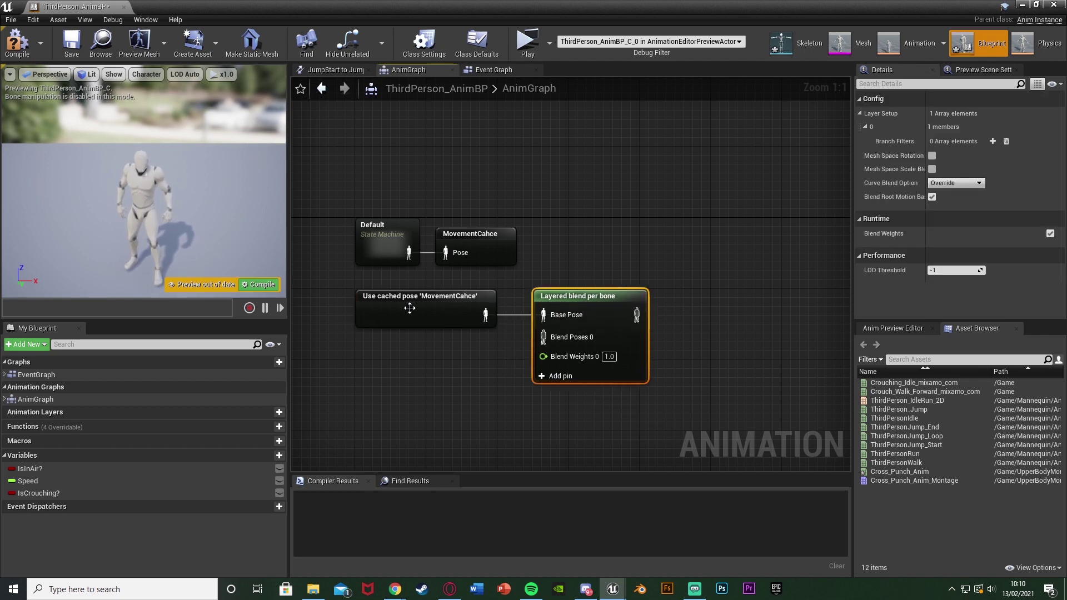
click(398, 311)
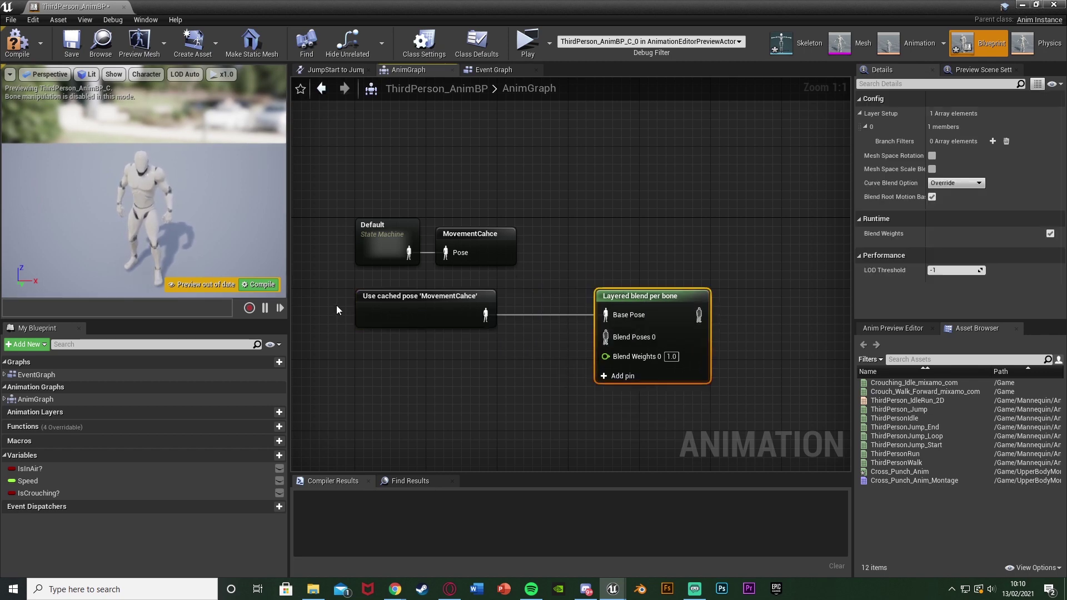
Duplicate the Use cached pose node and route the copy through a new Slot node into Blend Poses 0
click(402, 304)
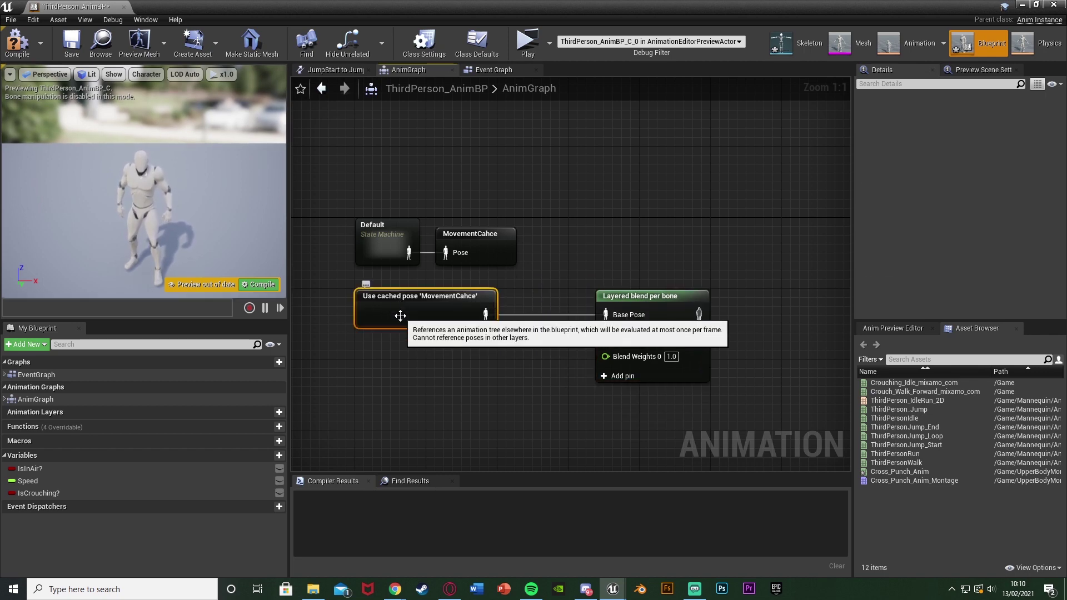
key(ctrl+w)
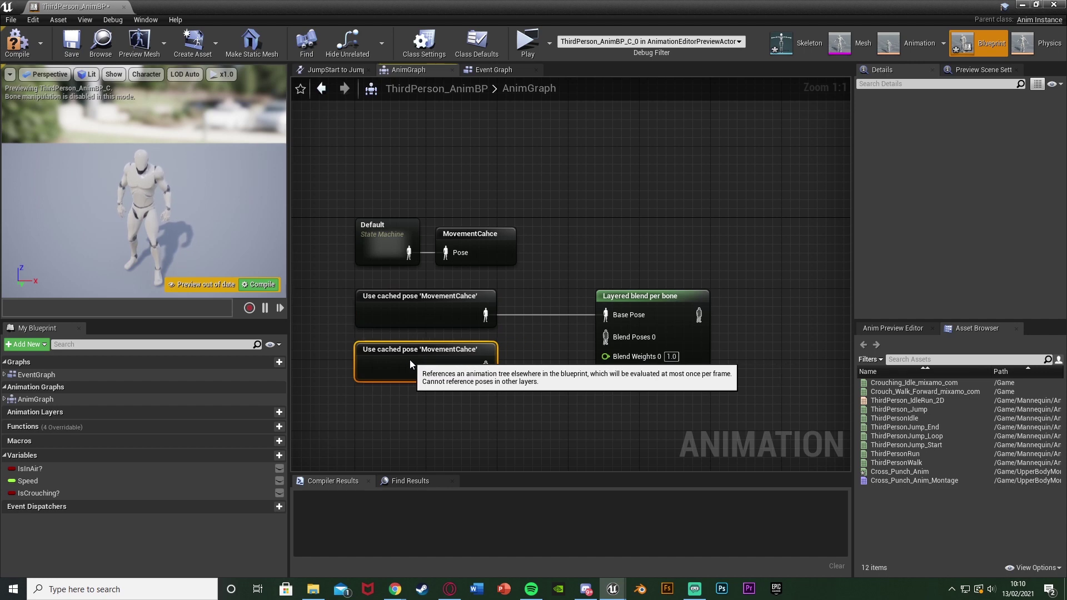
drag(485, 366, 542, 341)
text(slot)
key(Return)
drag(618, 307, 680, 306)
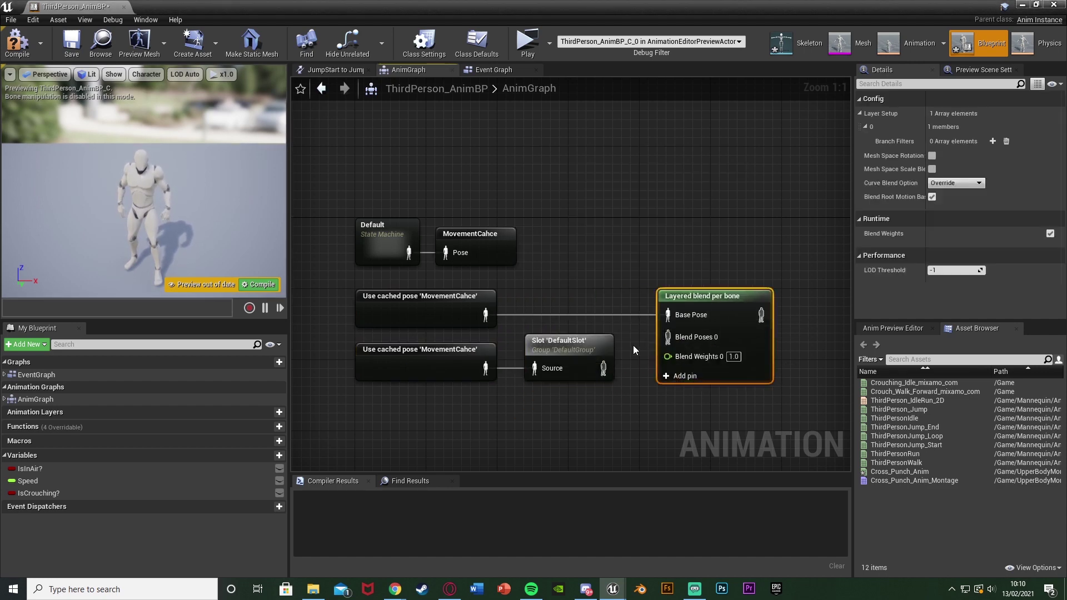
drag(603, 368, 667, 337)
drag(731, 325, 722, 324)
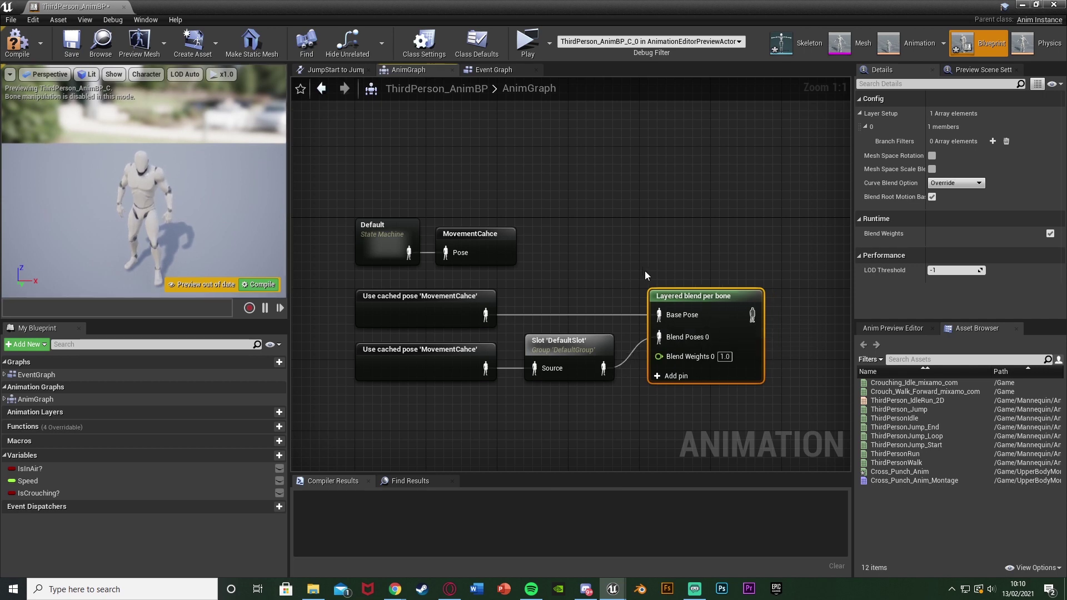
drag(615, 272, 635, 377)
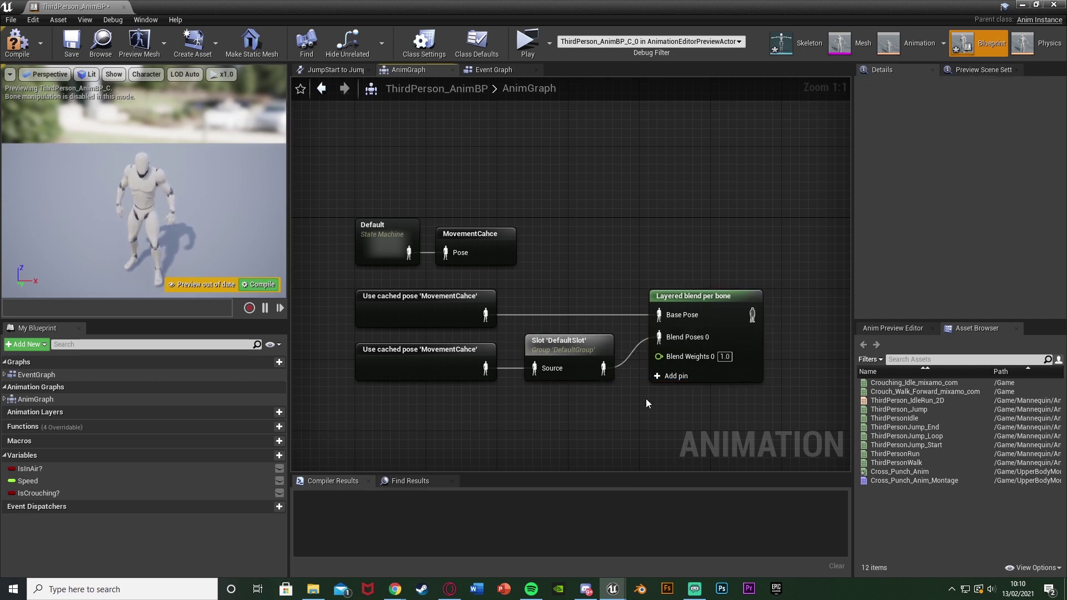
Set the Slot node's slot name to DefaultGroup.UpperBody
right_drag(646, 398, 621, 393)
click(557, 368)
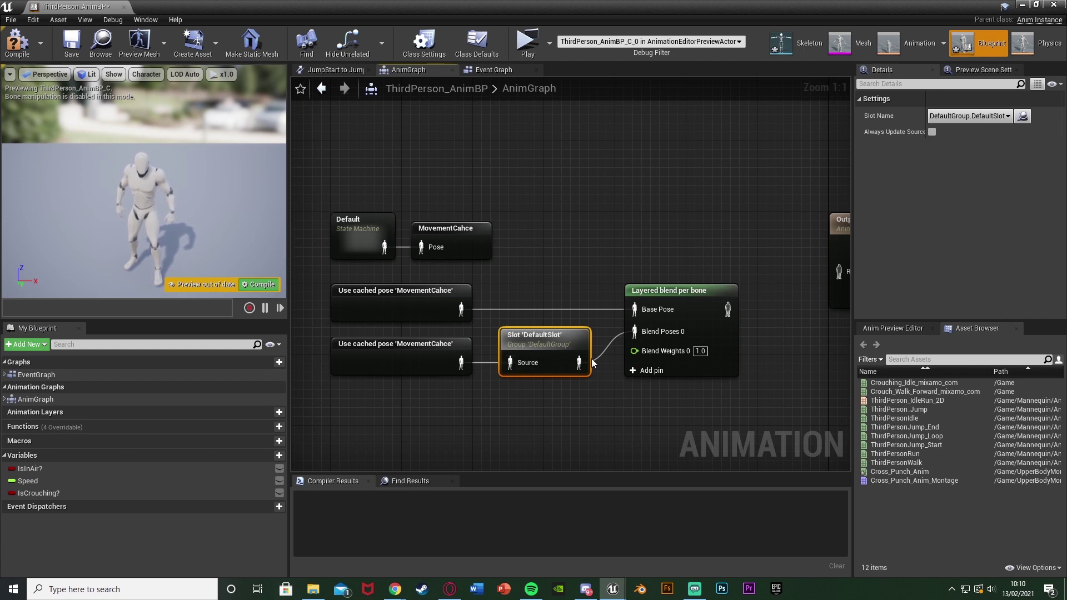
click(995, 116)
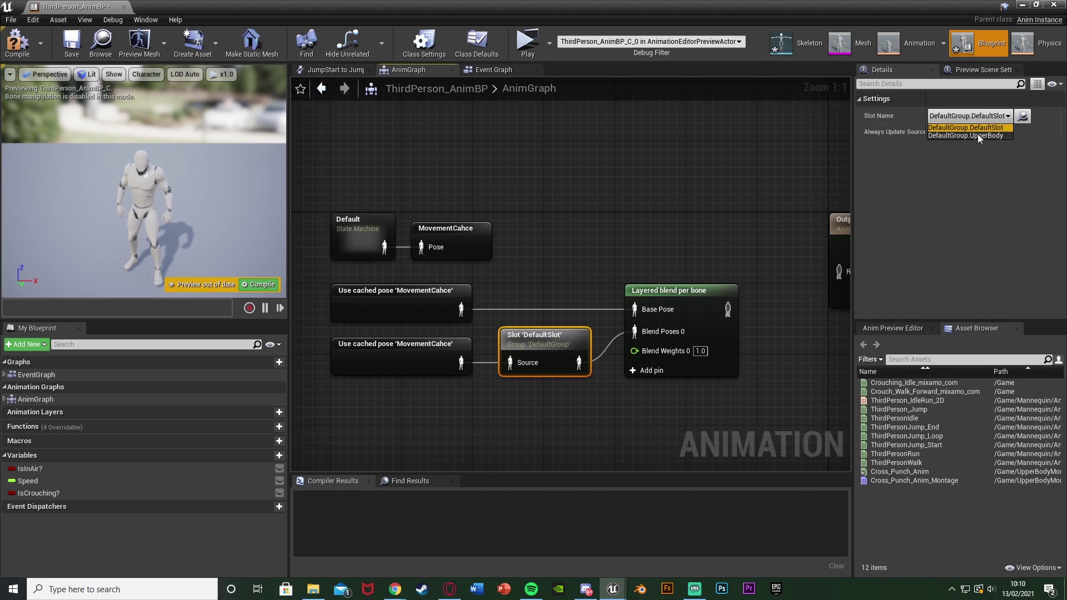
click(978, 135)
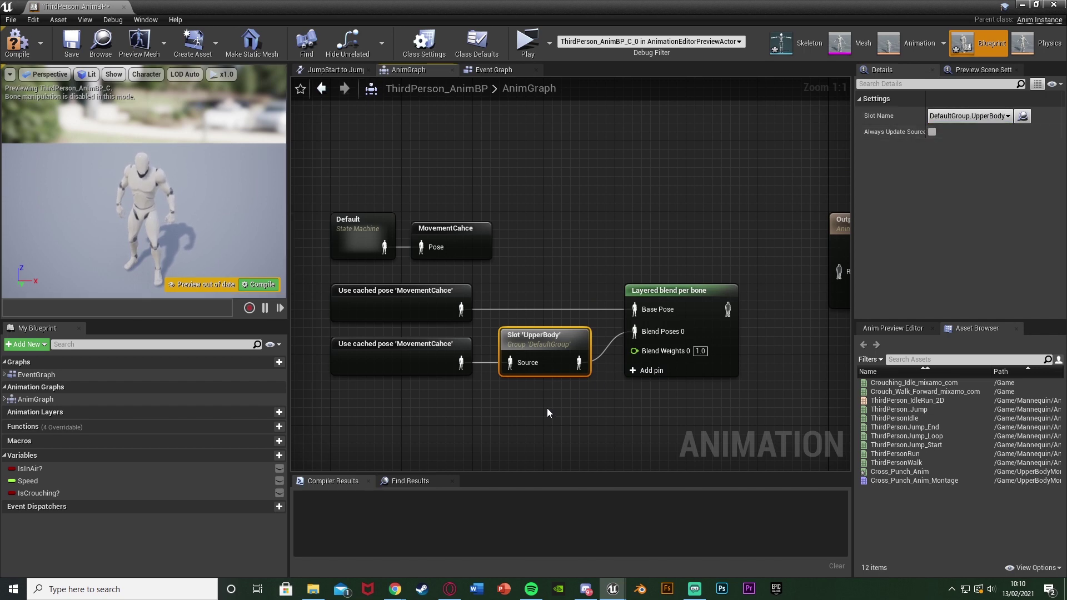
drag(536, 410, 557, 361)
click(605, 404)
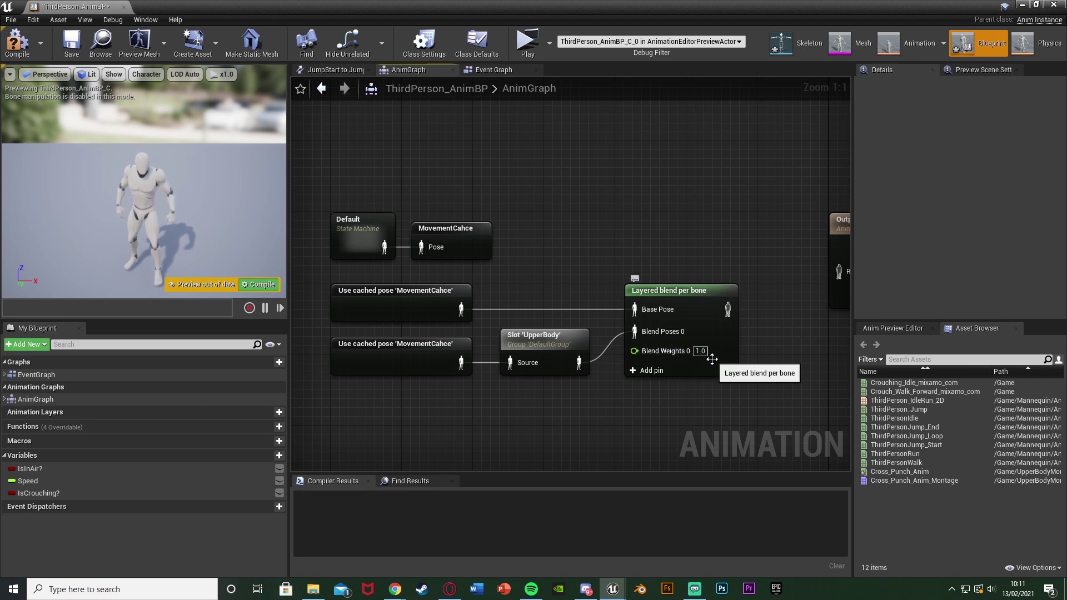
Connect the Layered blend per bone output to the Output Pose result and compile the blueprint
right_drag(716, 359, 564, 393)
drag(576, 343, 689, 305)
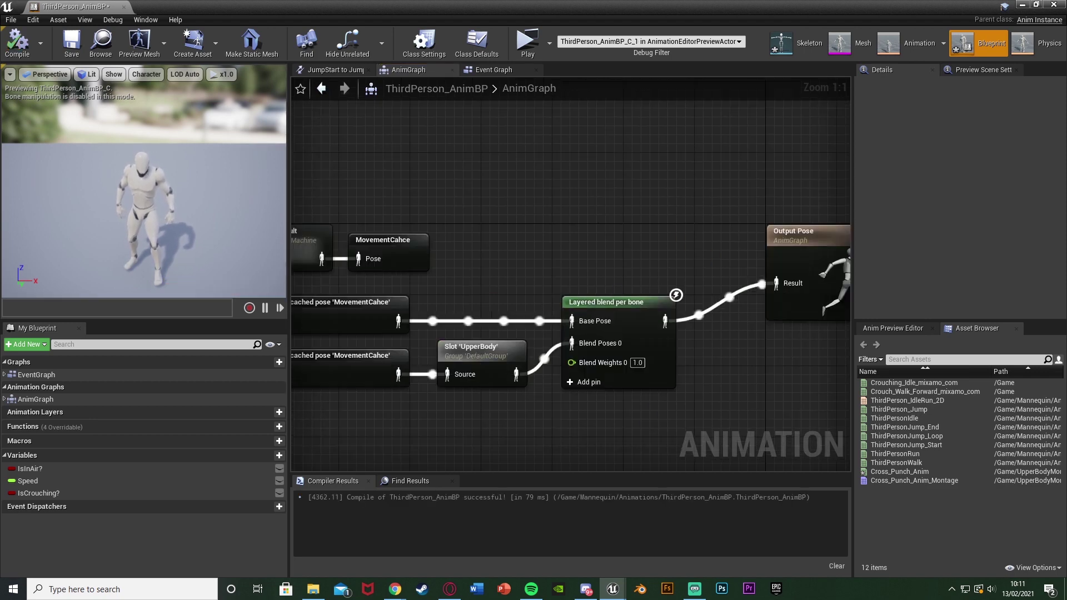
right_drag(627, 259, 621, 252)
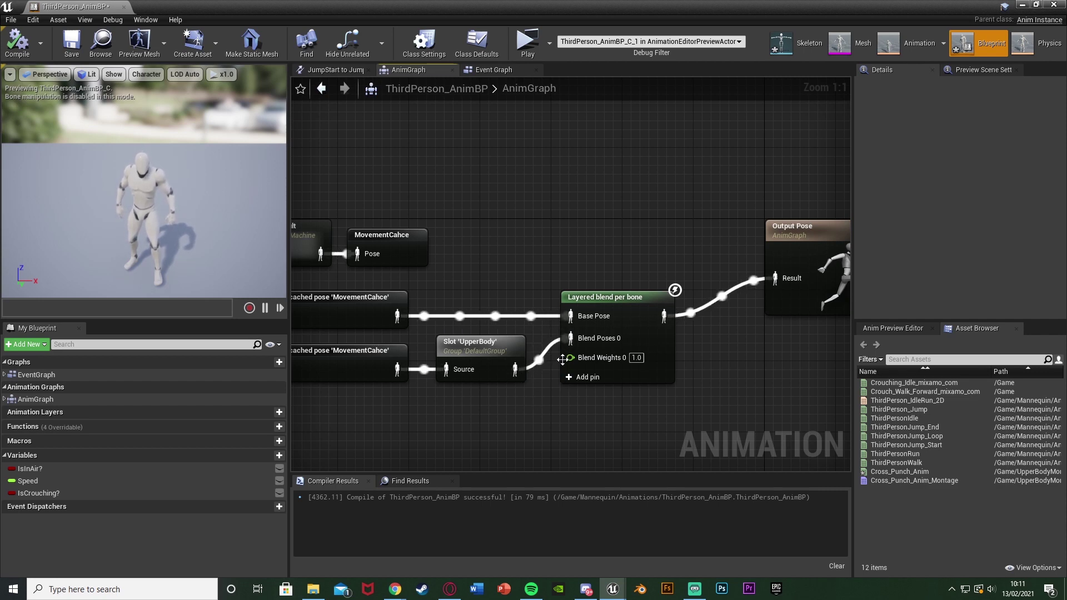
Add a branch filter to the Layered blend per bone node's layer 0 with the bone name spine_02
click(633, 304)
right_drag(693, 364, 617, 365)
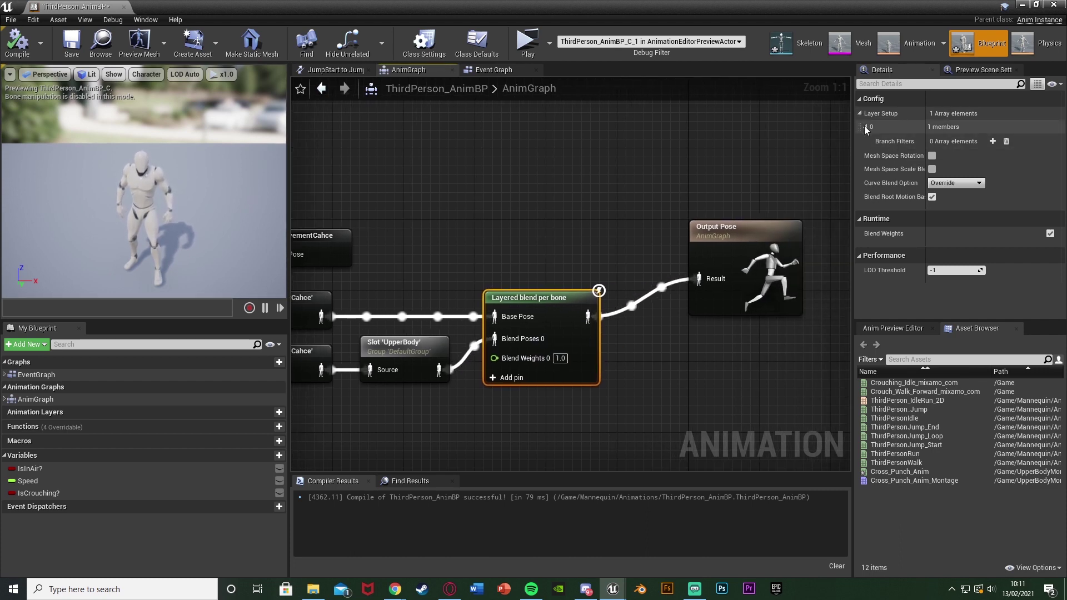
click(993, 141)
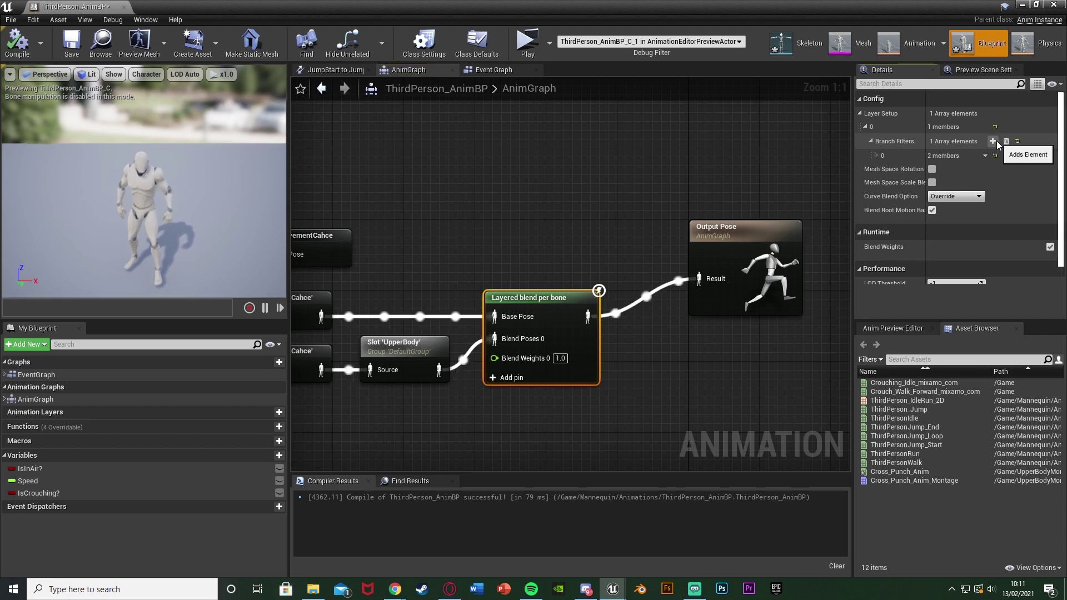
click(876, 156)
click(946, 169)
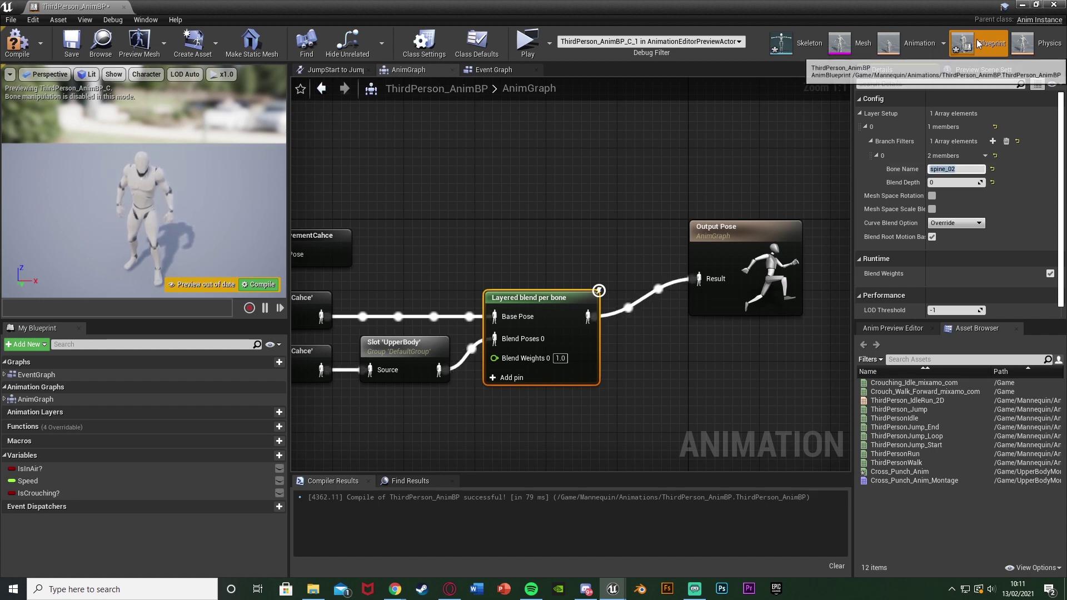
Open the mannequin skeleton and examine the spine bones in the bone hierarchy, selecting spine_01
click(789, 43)
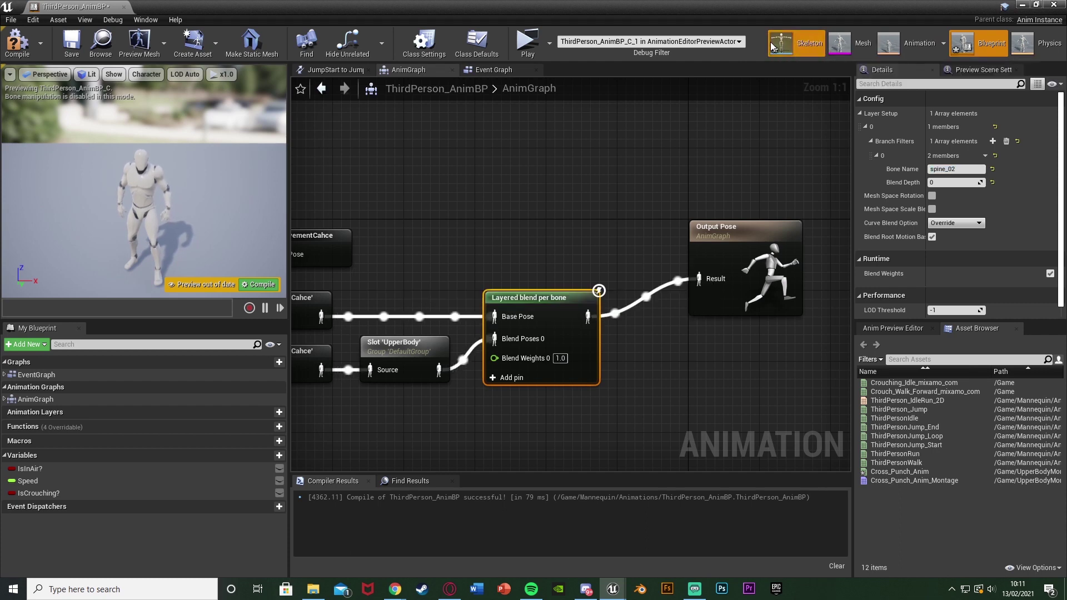
click(72, 110)
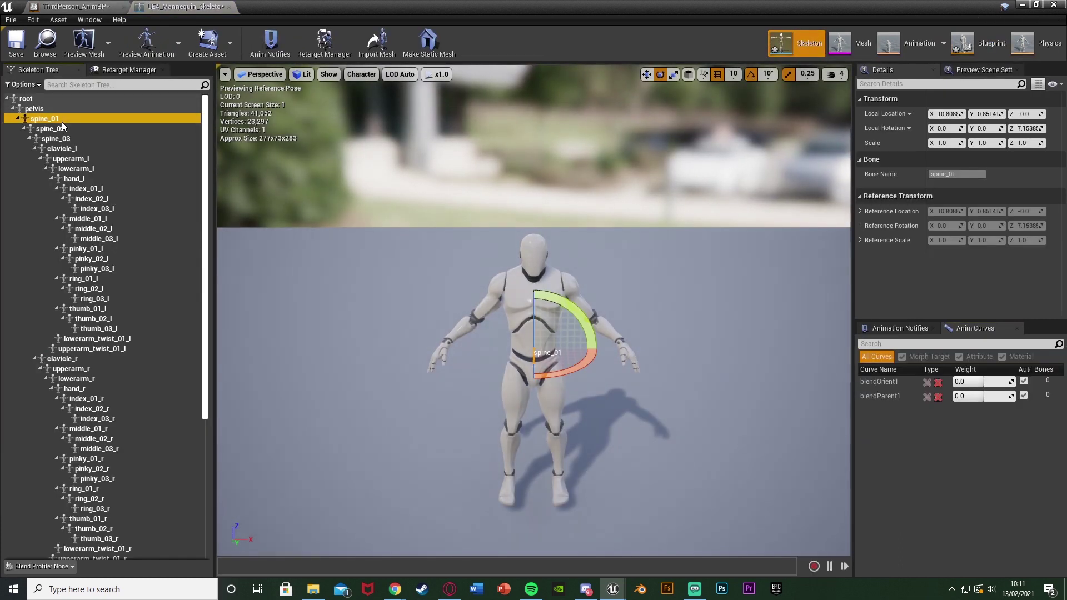
click(68, 137)
click(67, 120)
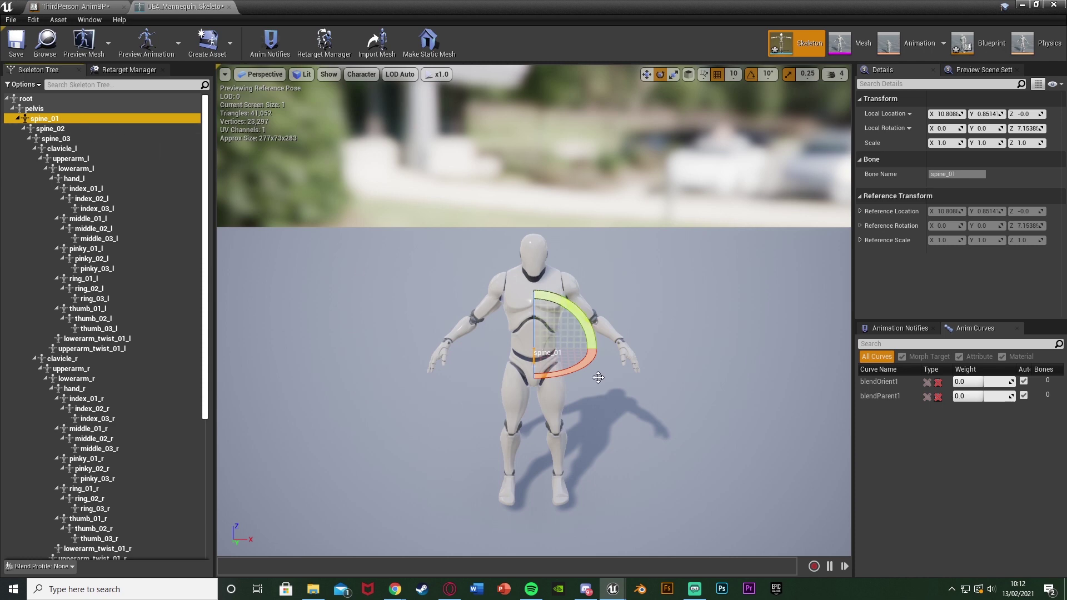
Test-rotate the spine bones spine_01 to spine_03 to see what each controls, and close the skeleton editor
drag(569, 369, 550, 395)
key(ctrl+z)
click(100, 131)
drag(582, 329, 602, 323)
click(116, 139)
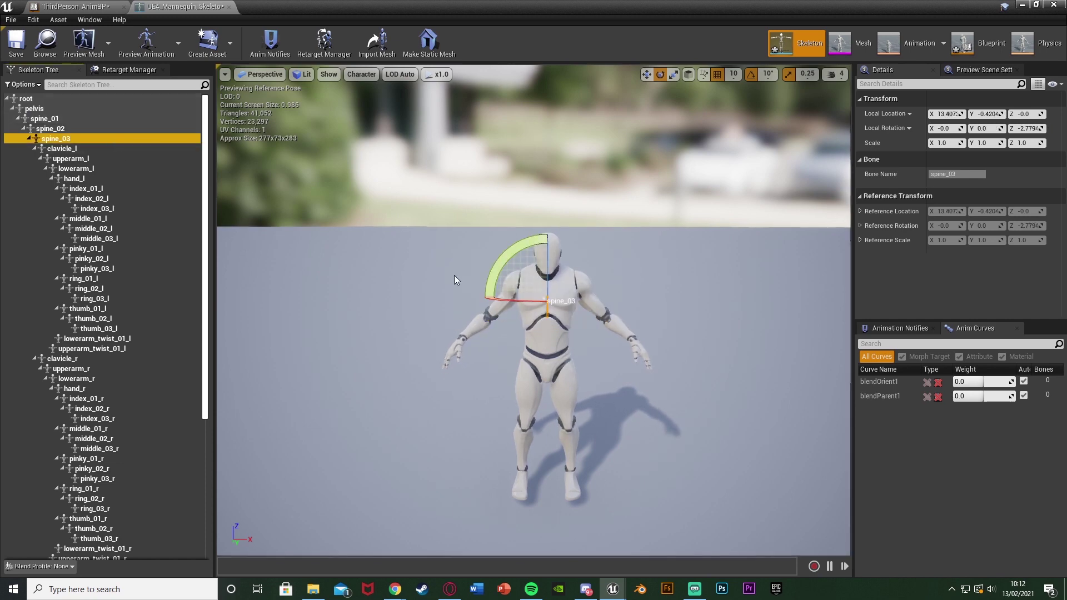
mouse_move(511, 301)
mouse_down()
mouse_move(531, 306)
mouse_move(521, 312)
mouse_up()
key(w)
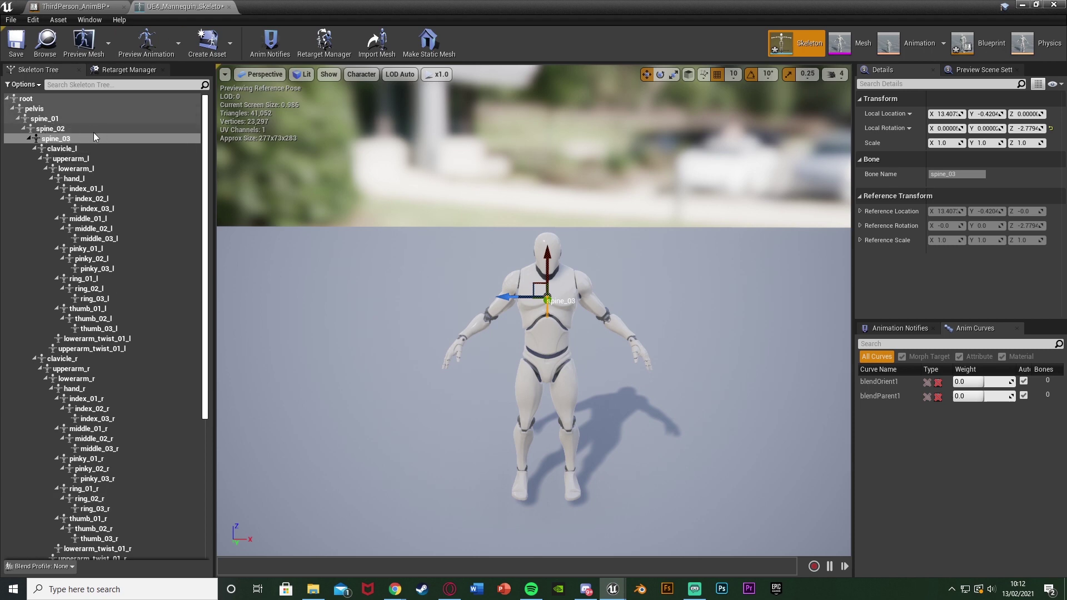
click(228, 7)
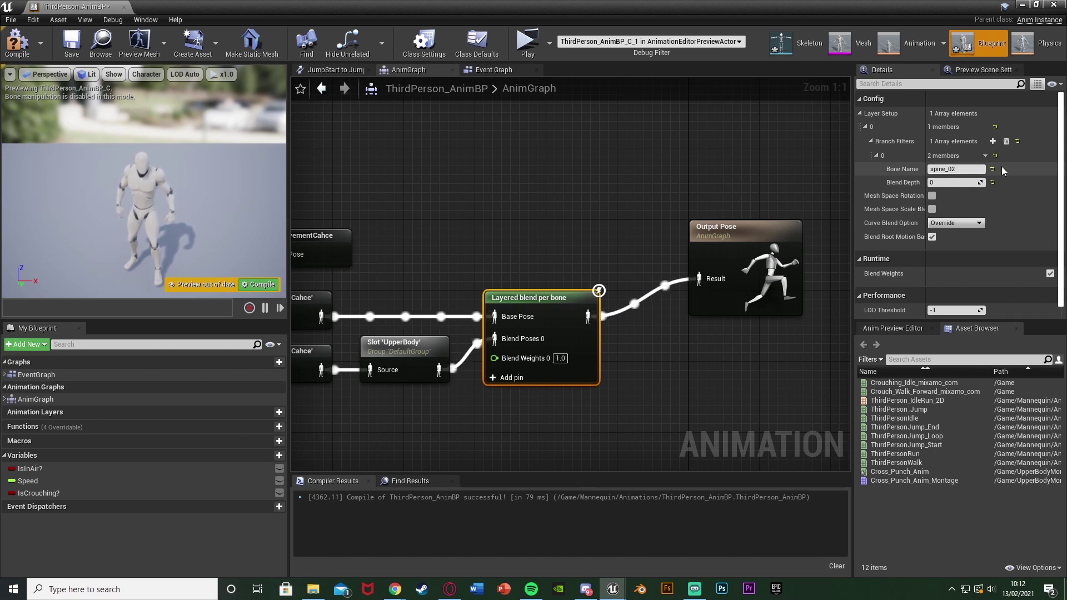
Set the spine_02 filter's Blend Depth to 1, enable Mesh Space Rotation blending, and compile and save the blueprint
click(967, 182)
text(1)
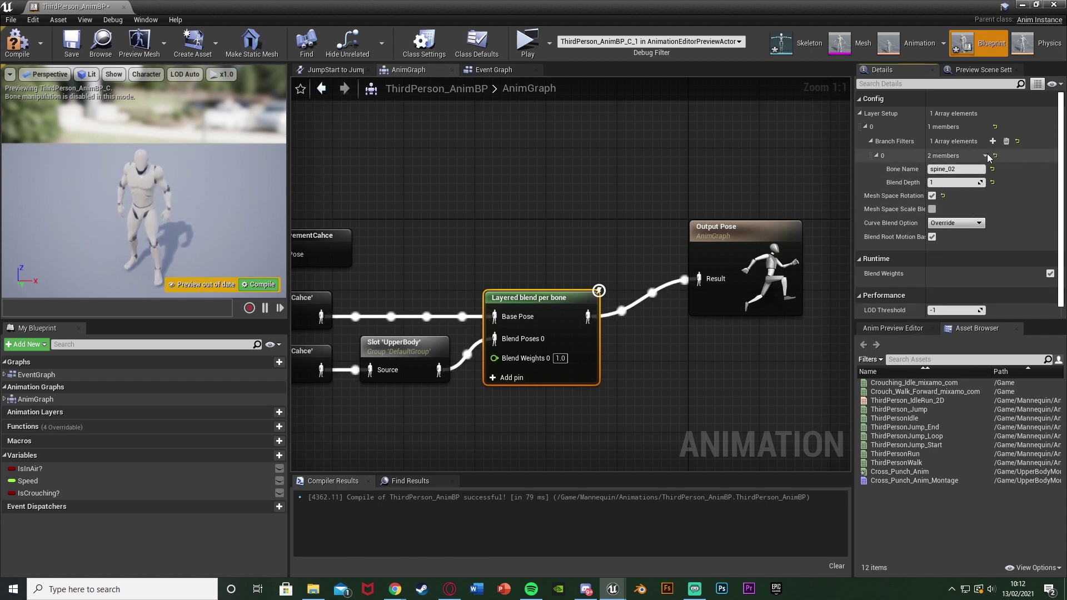
click(25, 49)
click(63, 57)
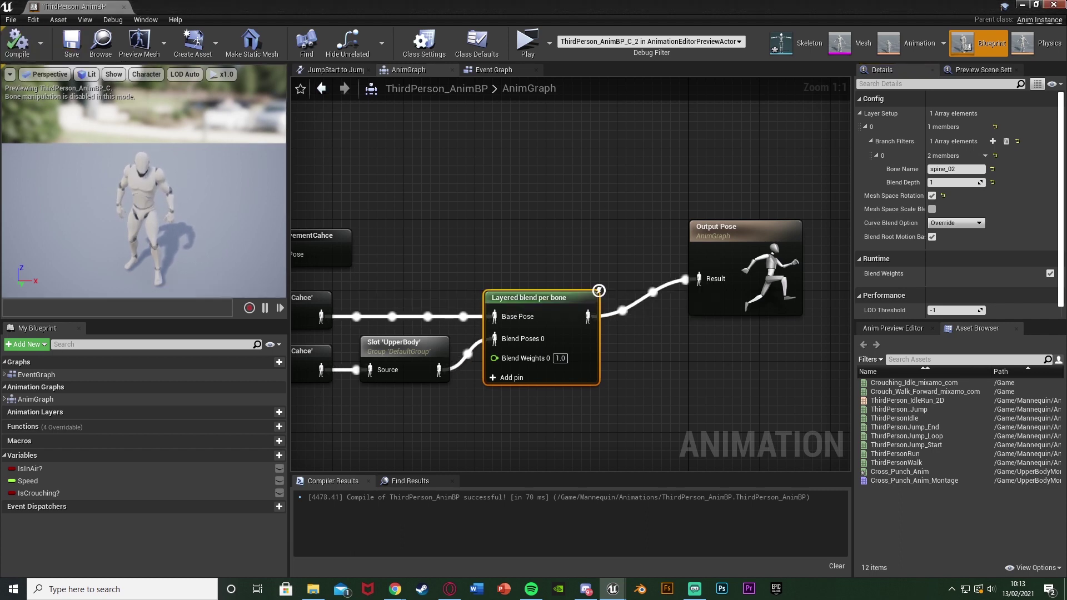
Open the ThirdPersonCharacter blueprint from the Blueprints folder in ThirdPersonBP
click(1023, 5)
click(239, 409)
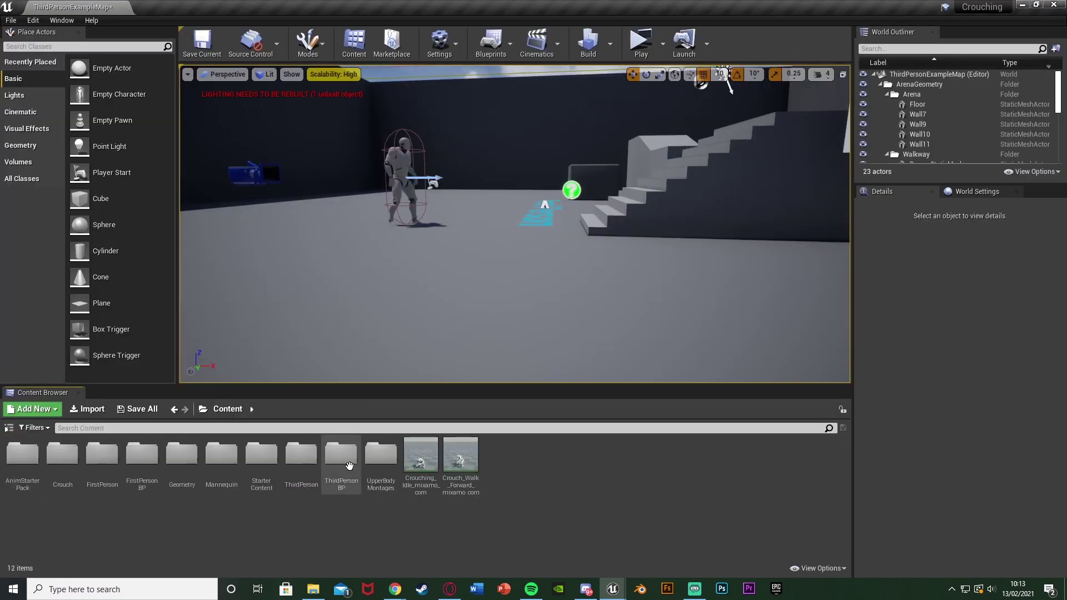
double_click(381, 453)
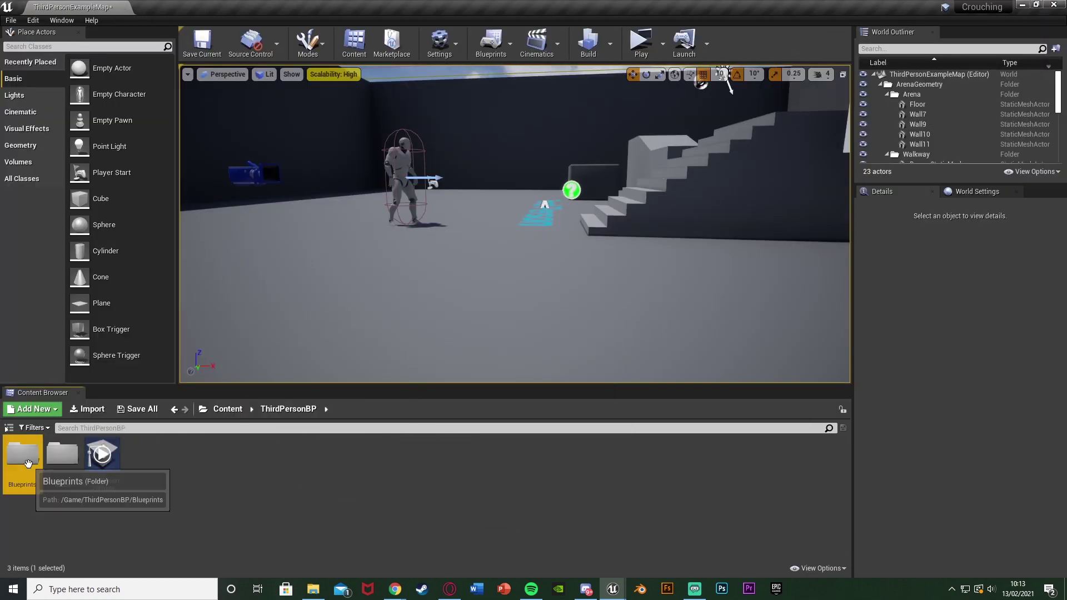
double_click(22, 453)
double_click(24, 453)
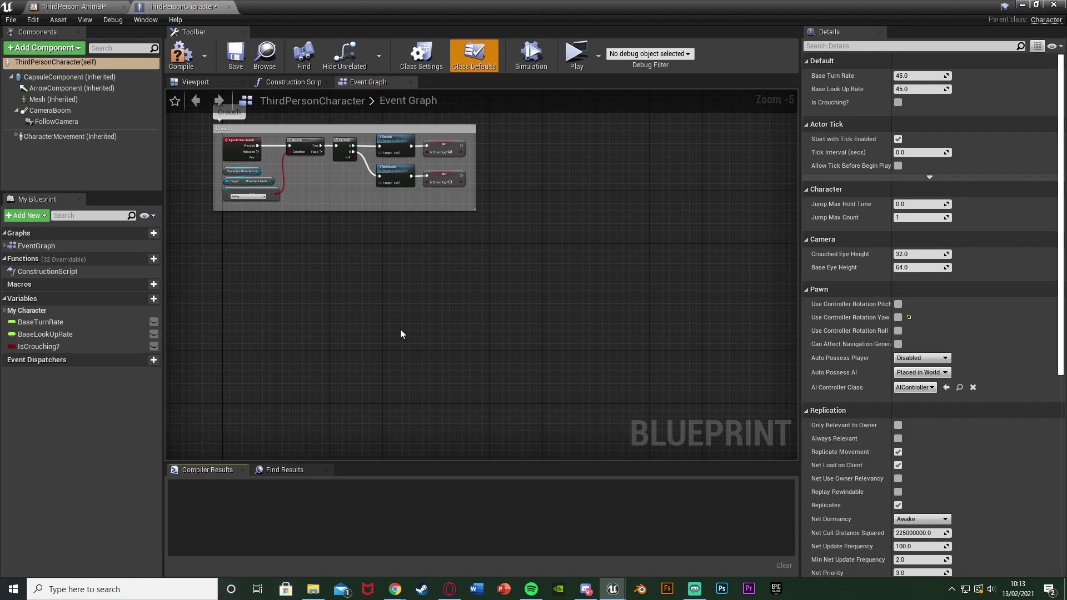
Add a Left Mouse Button input event in the empty area of the character's event graph
scroll(400, 329, up, 4)
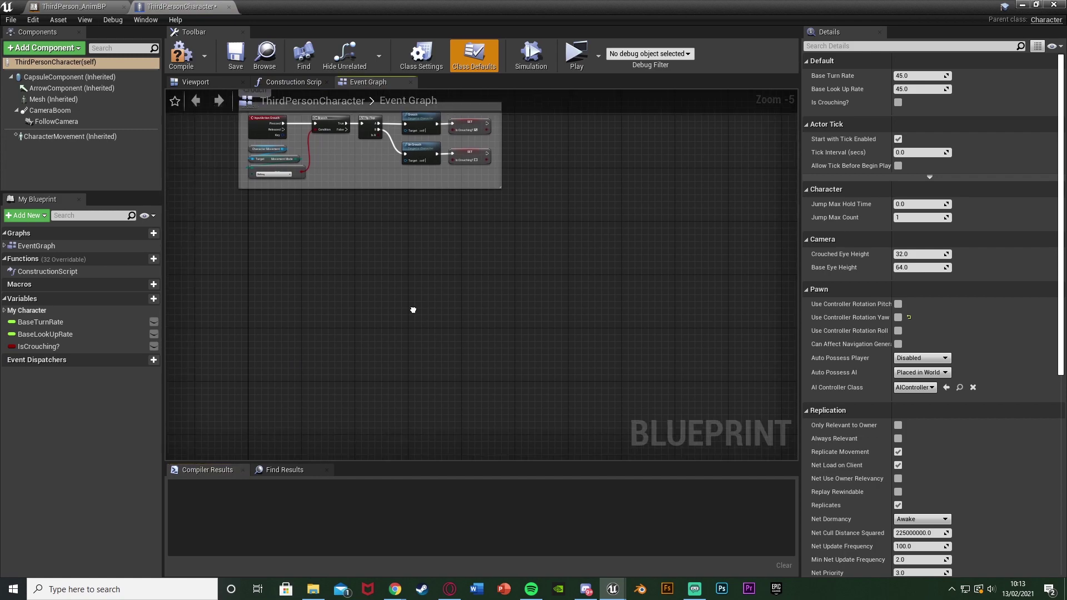
right_click(288, 236)
text(left mouse)
key(Return)
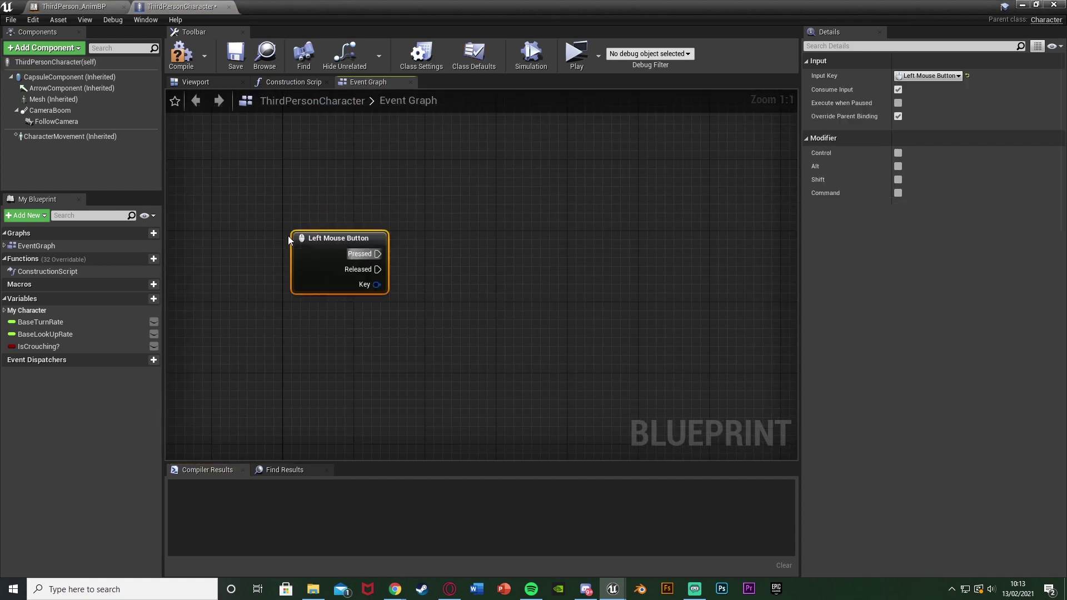
drag(294, 247, 285, 247)
Wire the event's Pressed output to a Play Anim Montage node using Cross_Punch_Anim_Montage, and compile the blueprint
drag(368, 253, 508, 261)
text(pla)
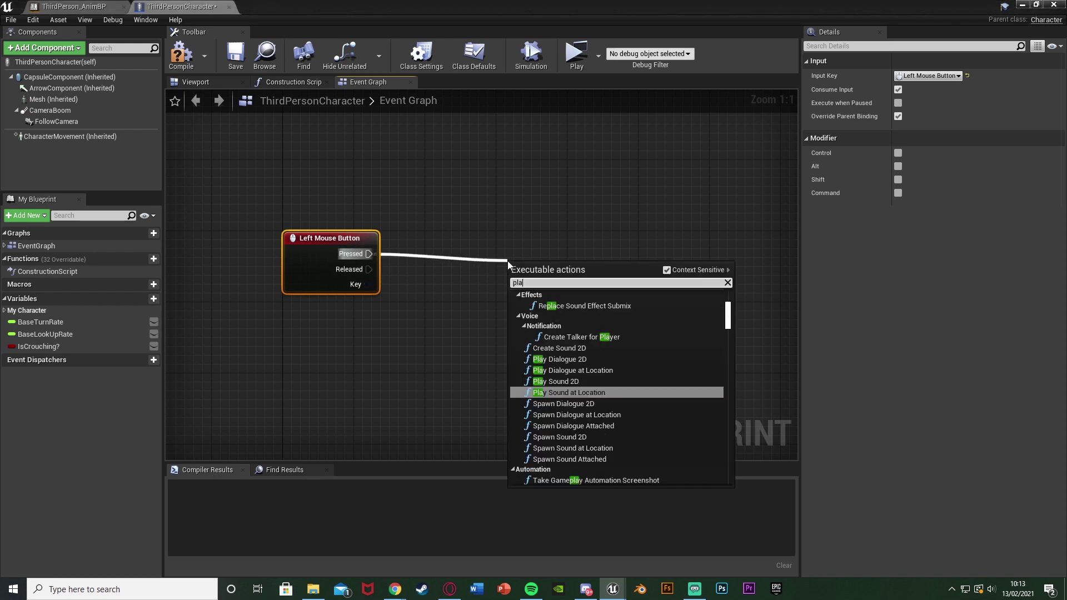
text(y a)
click(556, 296)
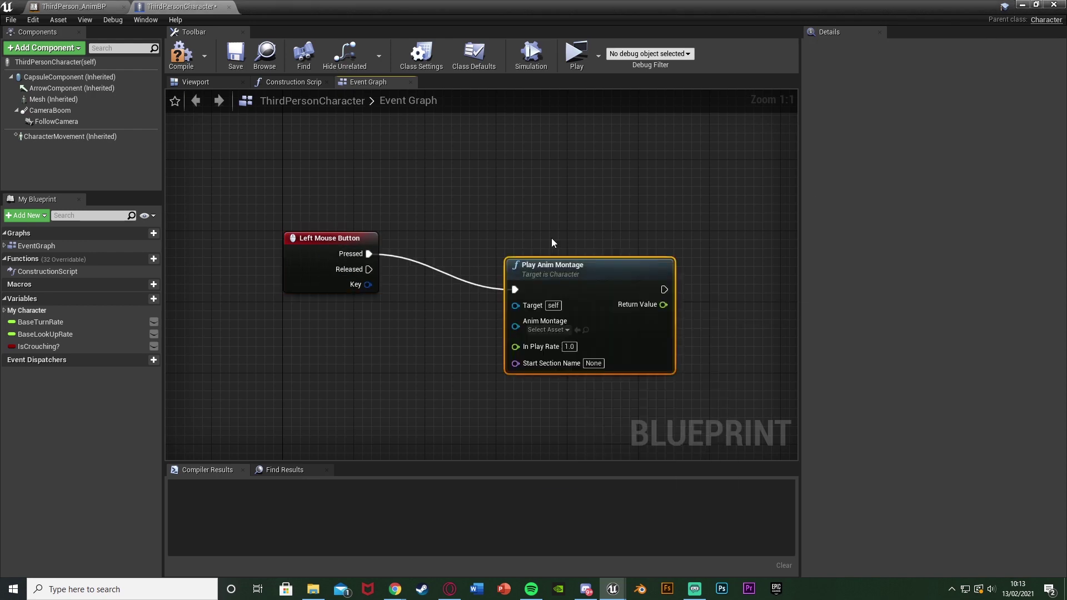
click(538, 294)
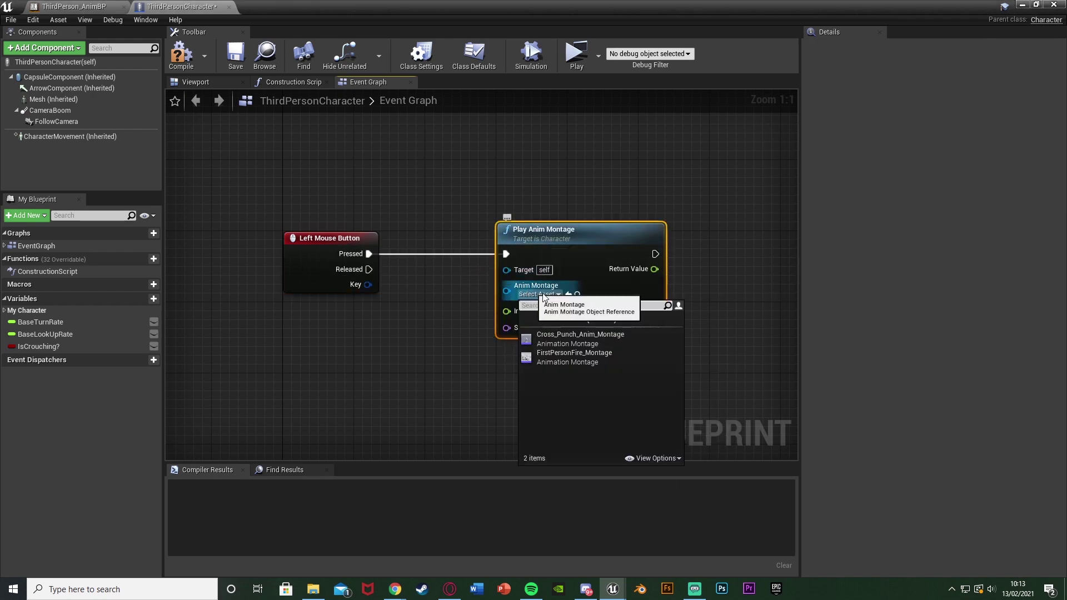
click(608, 345)
right_drag(608, 345, 571, 345)
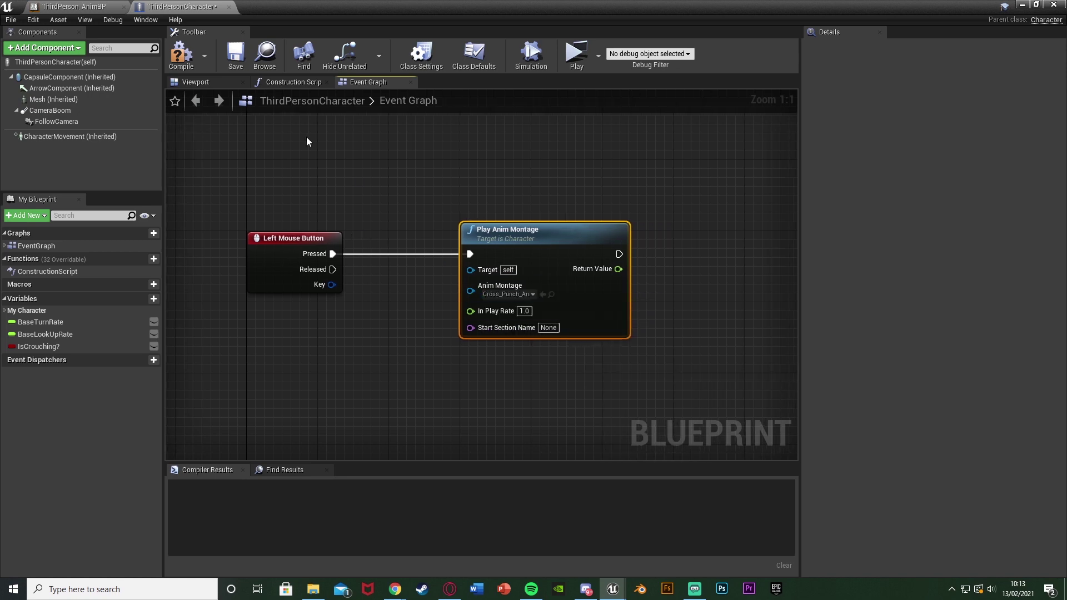
click(183, 66)
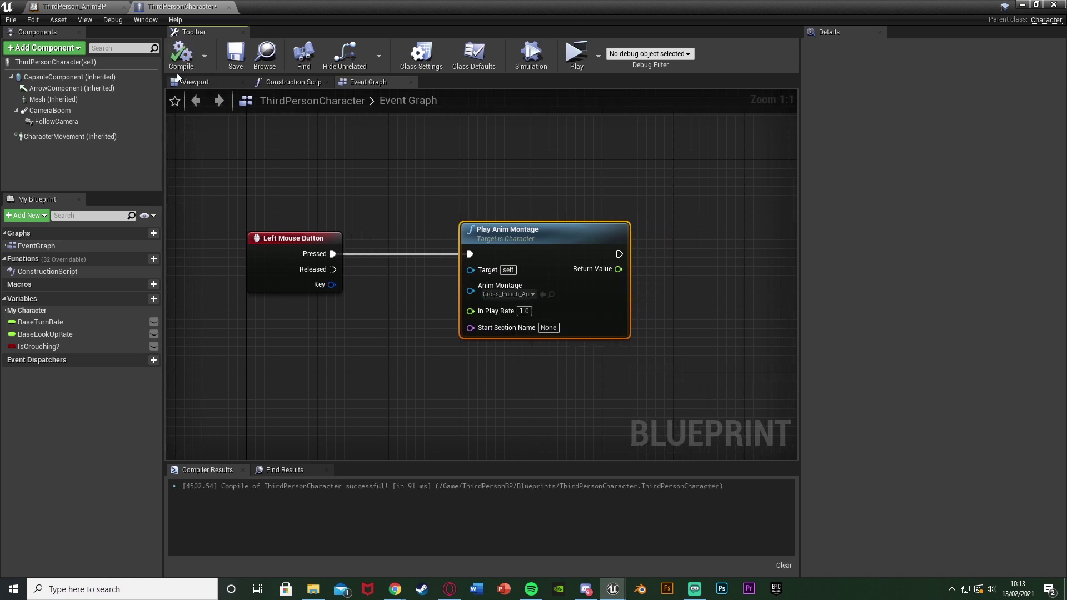
Play-test the level, punching while the character stands, runs and jumps, and end the preview
click(1025, 4)
click(640, 44)
click(628, 192)
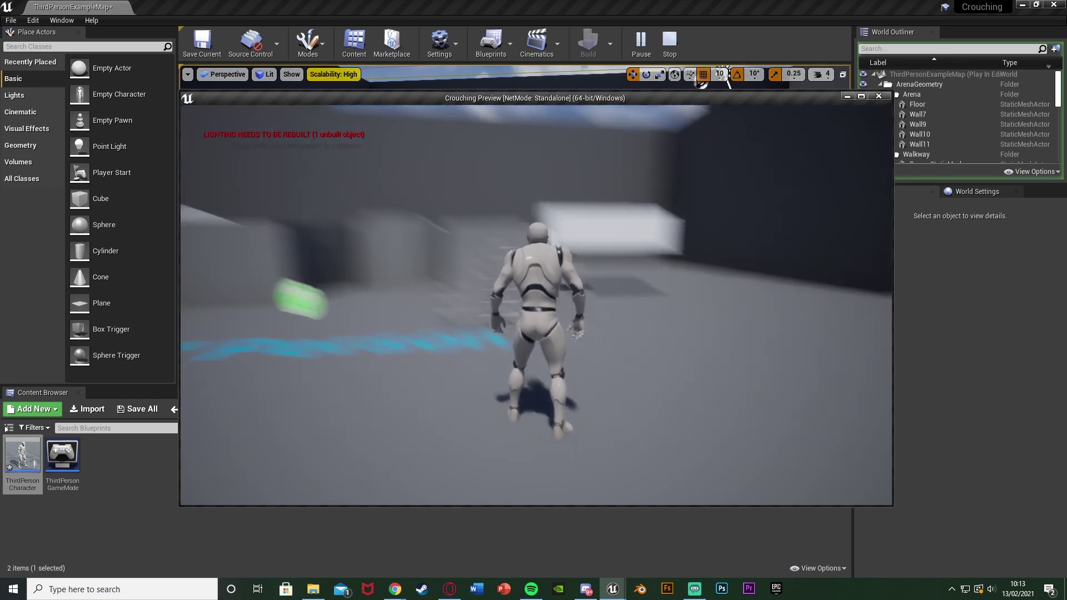
key(d)
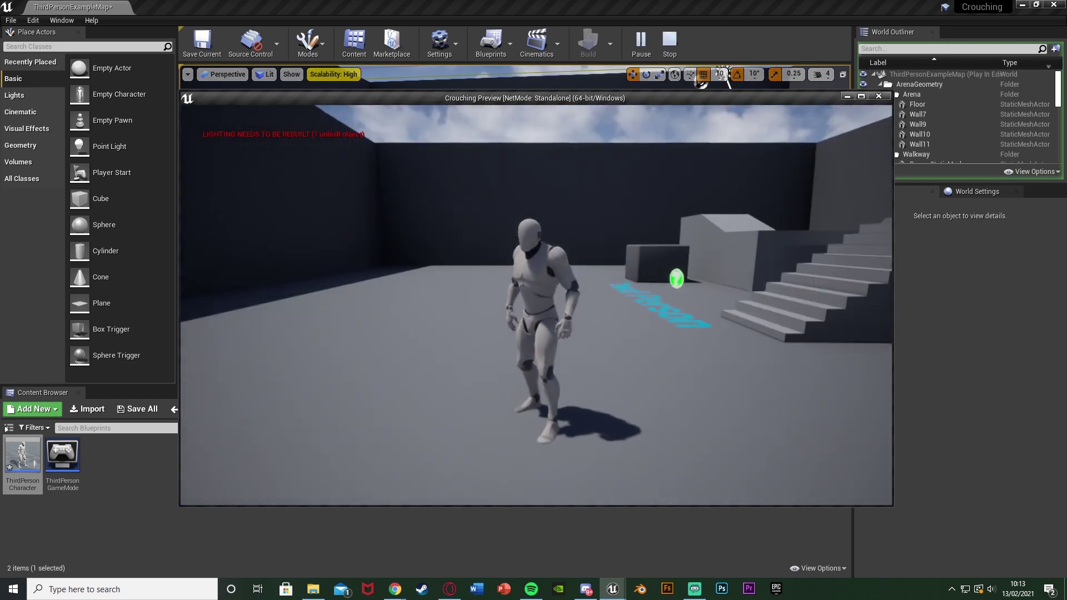
click(628, 192)
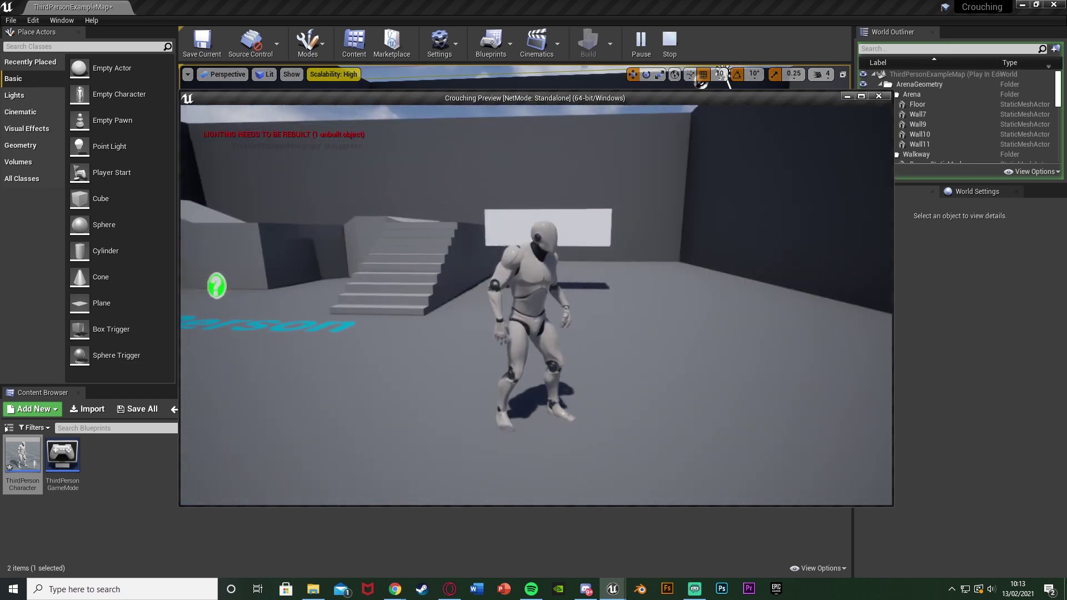
click(629, 192)
click(629, 192)
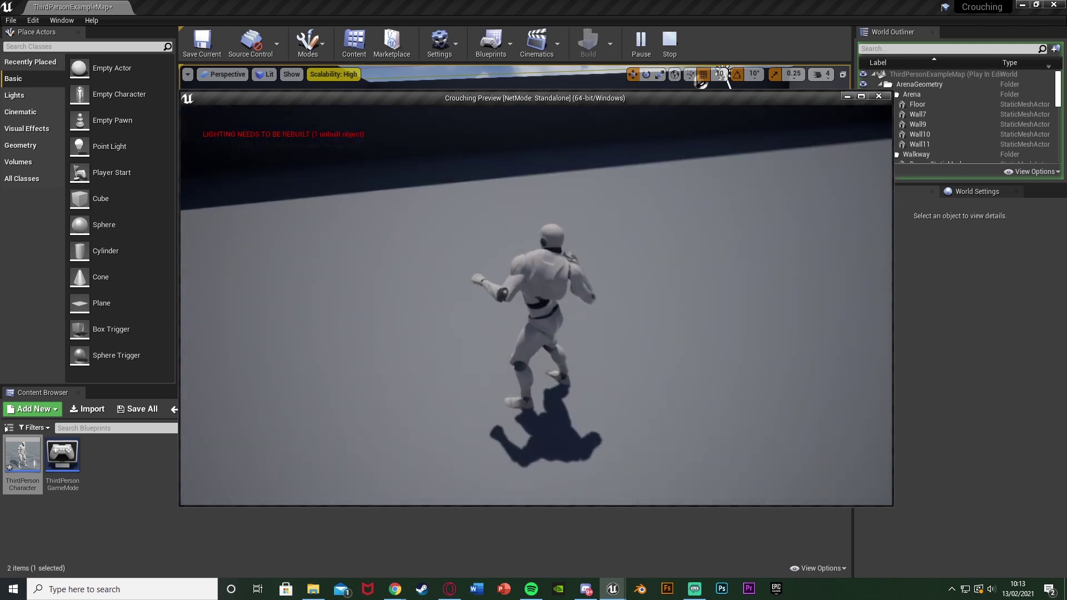
key(w)
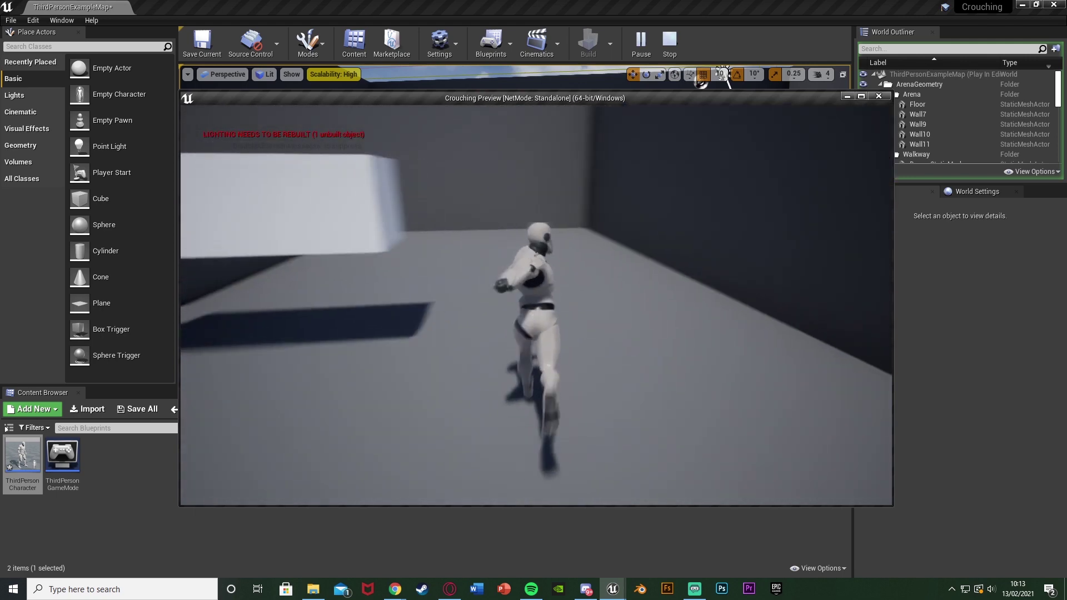
key(w)
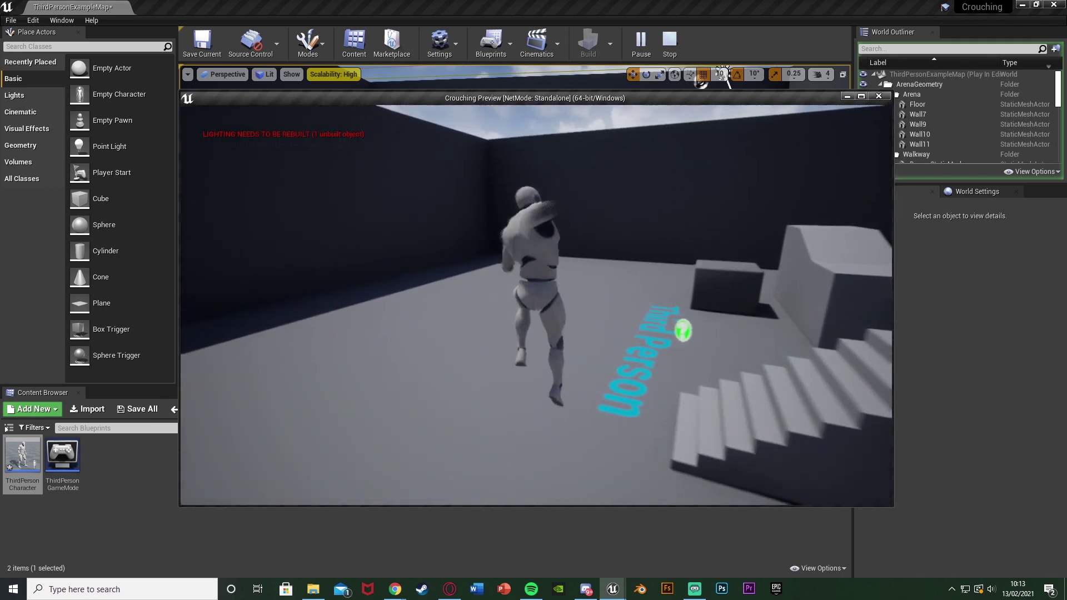
key(w)
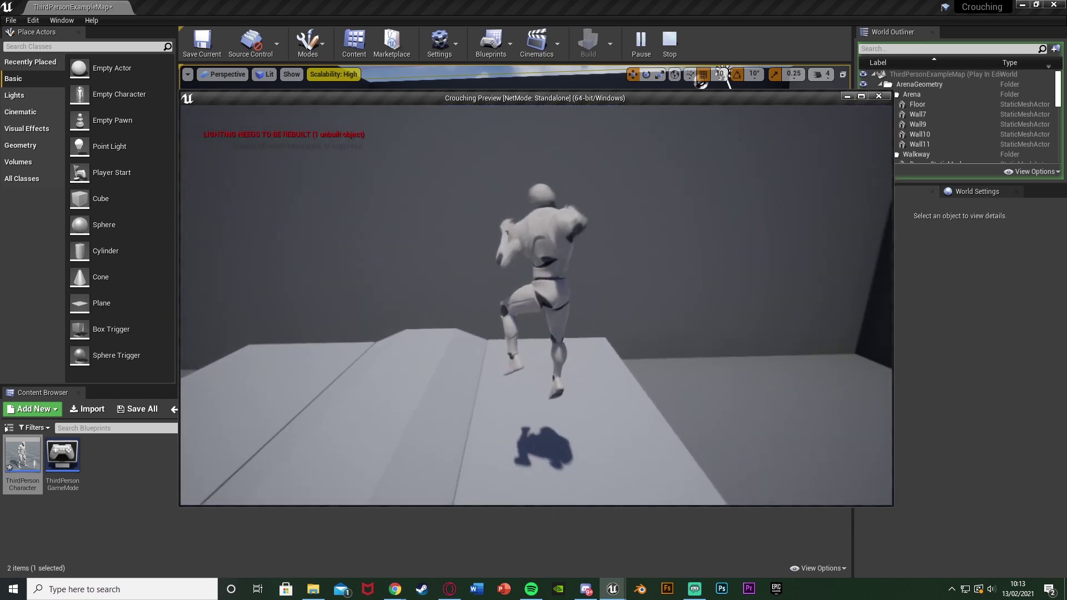
key(w)
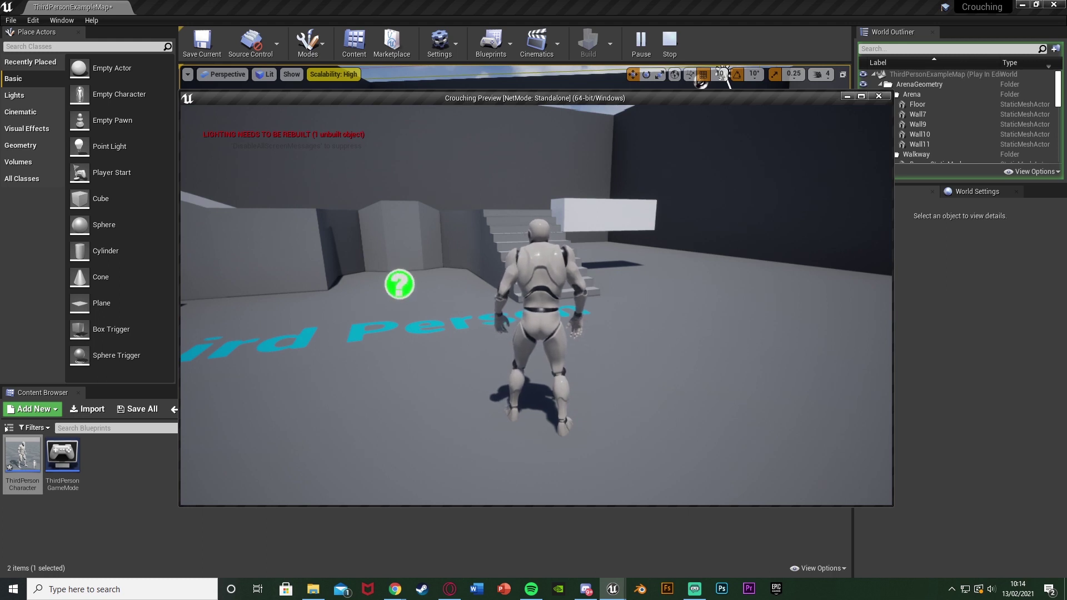
key(Escape)
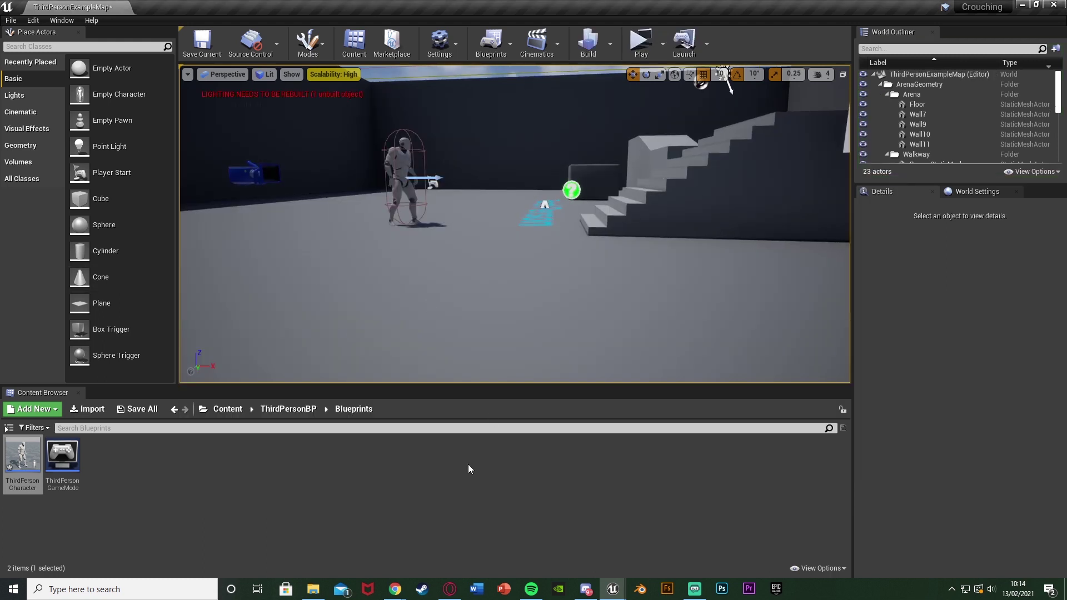
Duplicate the Cross_Punch_Anim sequence in the UpperBodyMontages folder
click(288, 409)
click(225, 409)
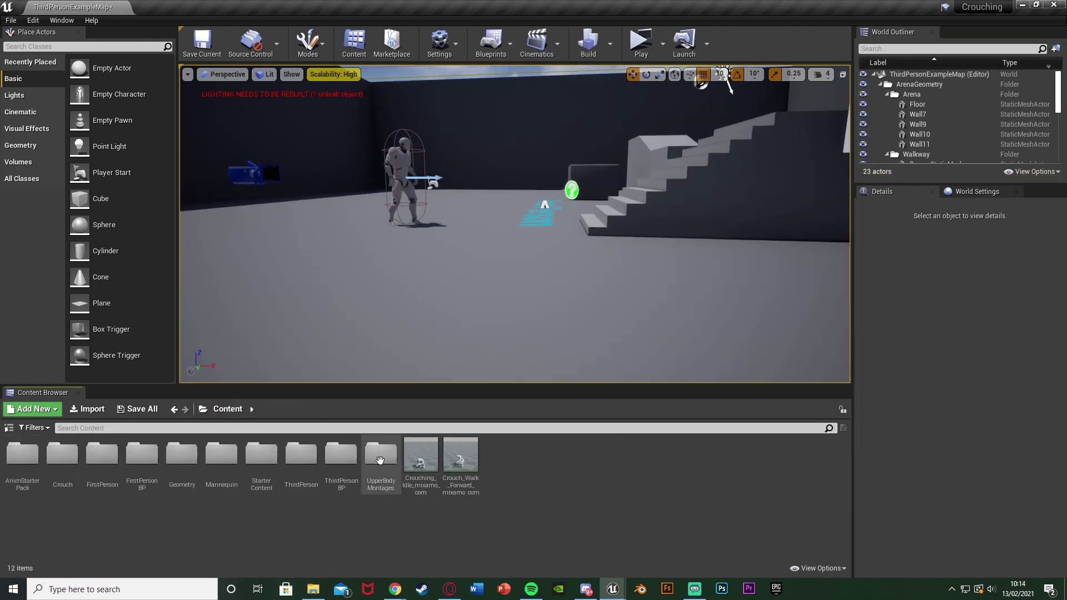
double_click(381, 453)
right_click(22, 455)
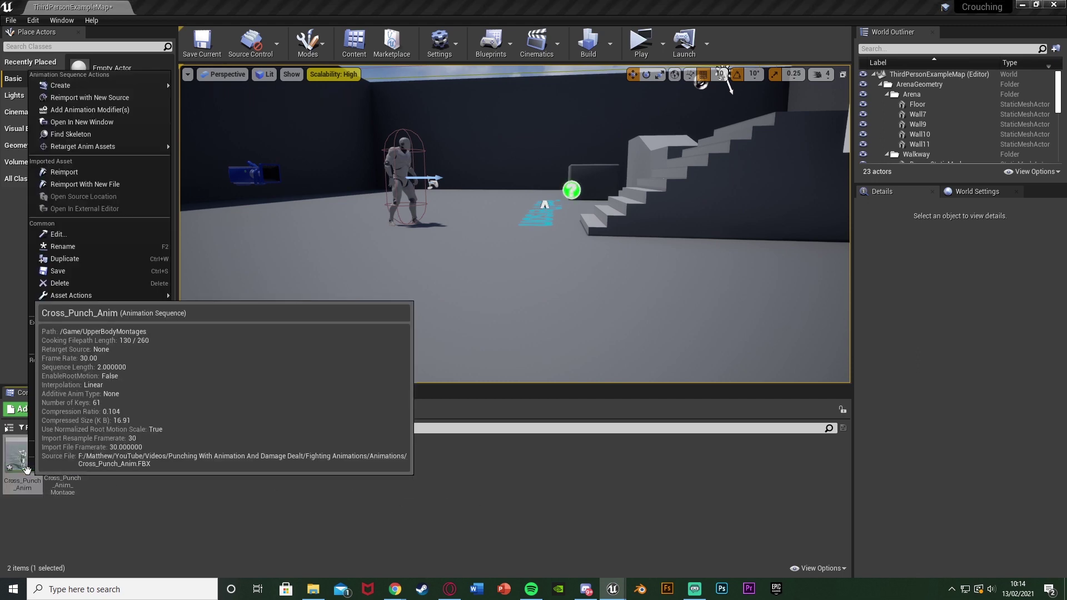
click(83, 258)
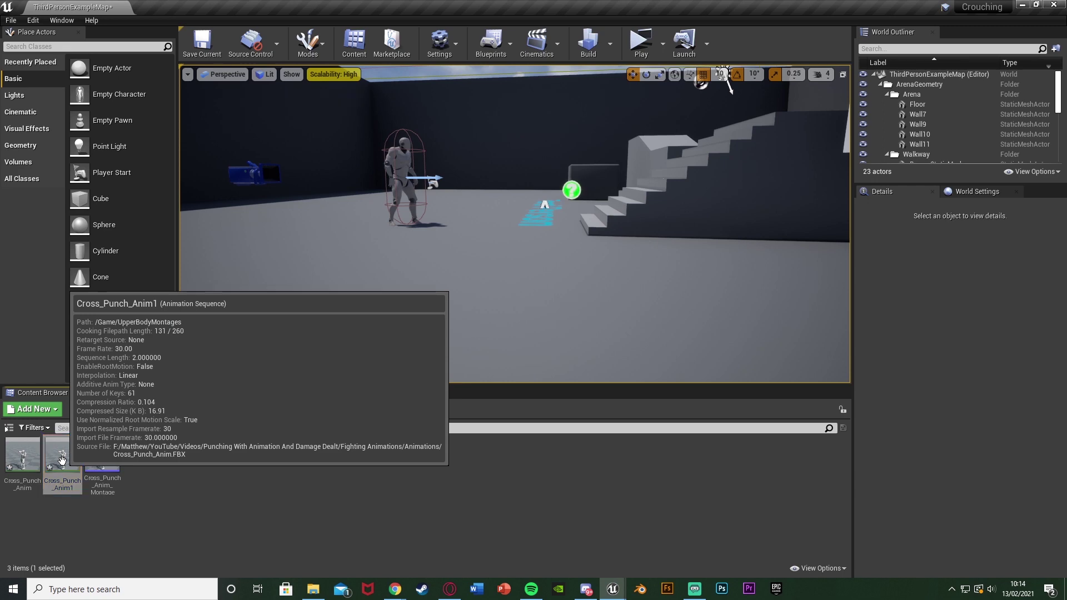
Create an AnimMontage from the duplicated punch animation, keeping its default name, and open it
right_click(62, 456)
mouse_move(103, 76)
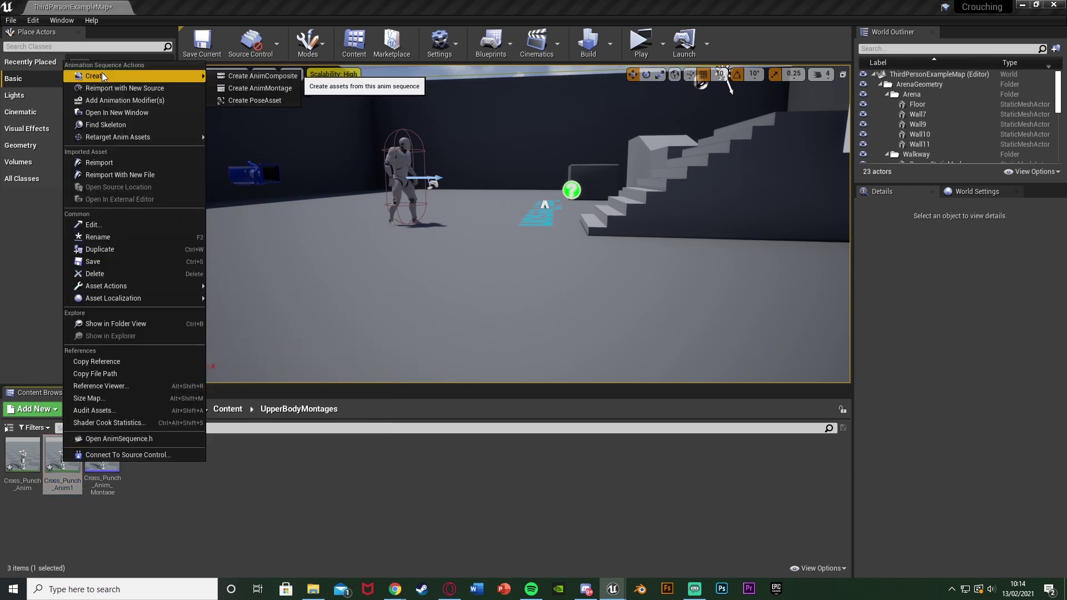
click(243, 88)
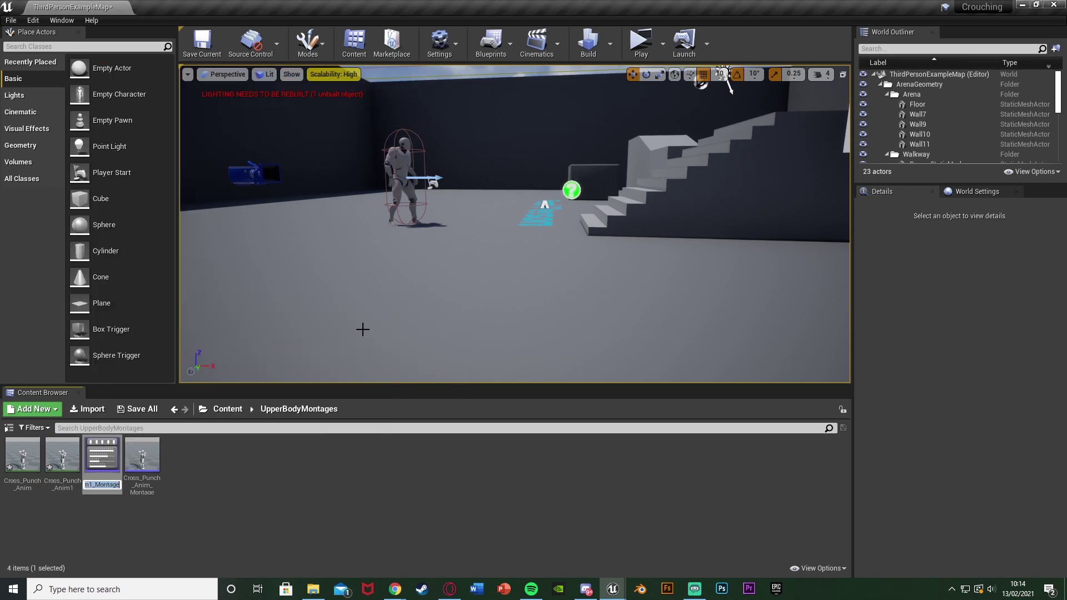
key(Return)
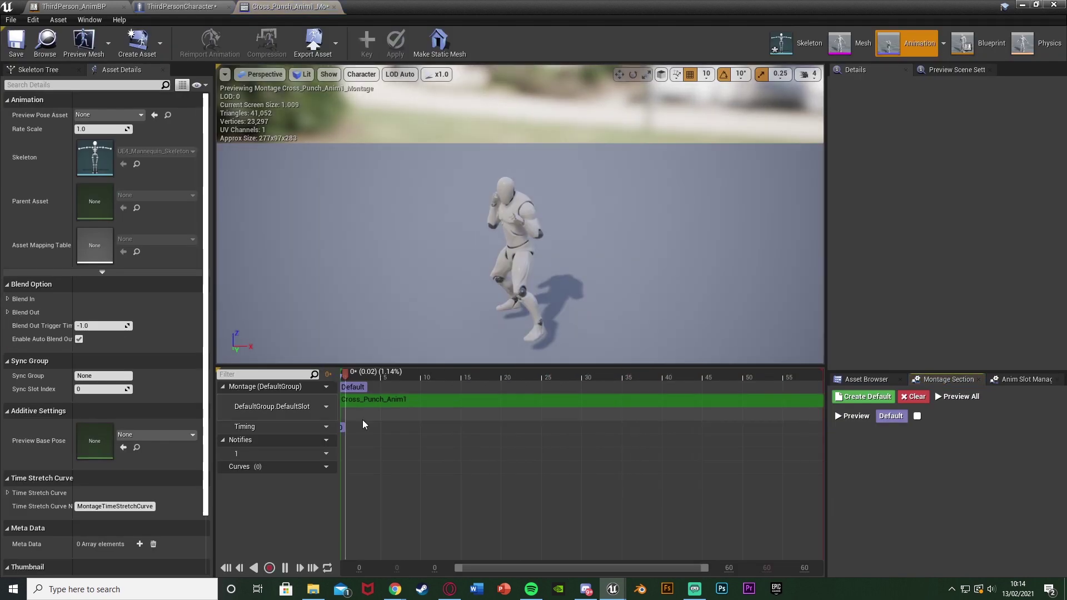
Set the new montage's Rate Scale to 1.5 and close the montage editor
click(112, 133)
text(1.)
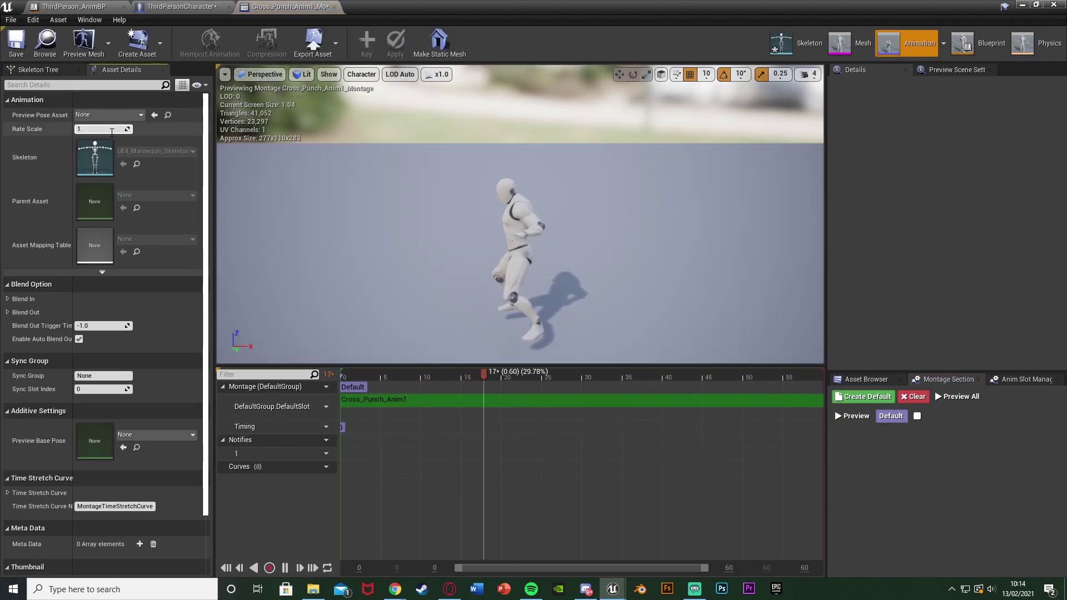
text(5)
key(Return)
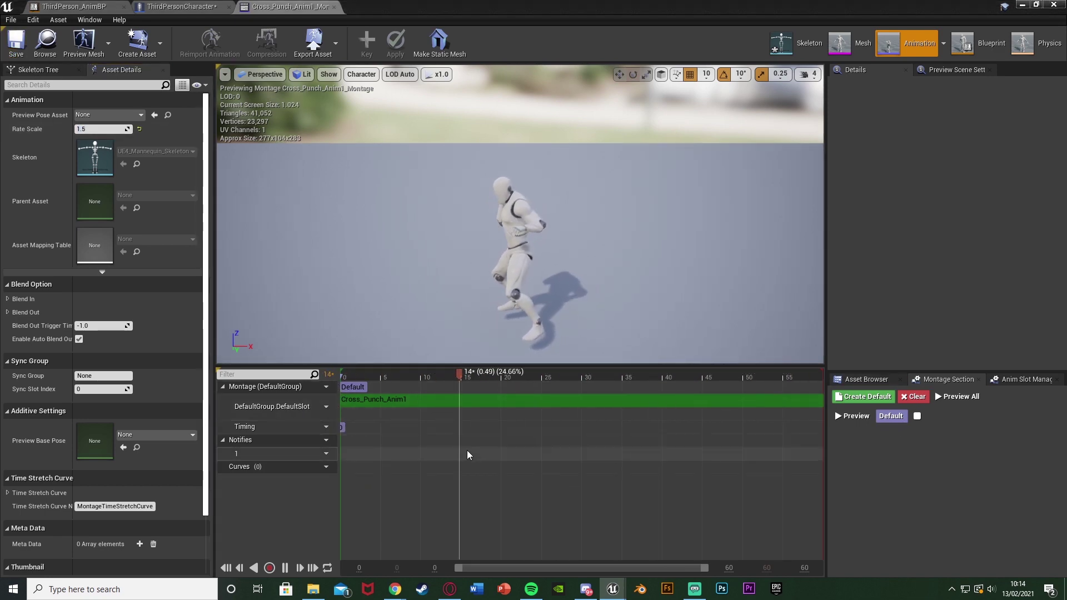
click(334, 6)
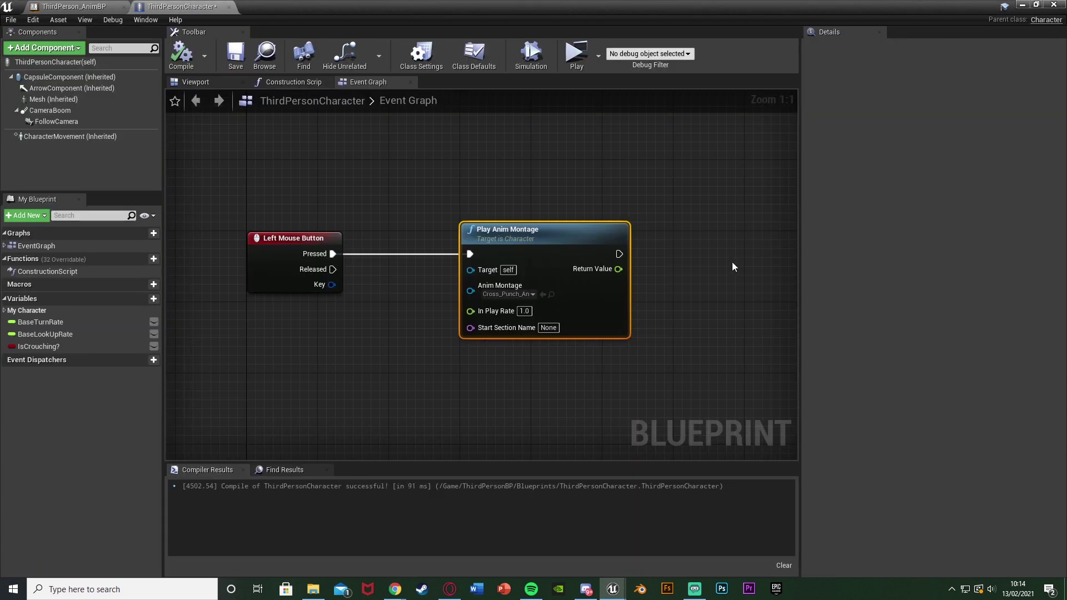
In the ThirdPerson_AnimBP AnimGraph, move all nodes before the Output Pose further away from it to make room
click(71, 6)
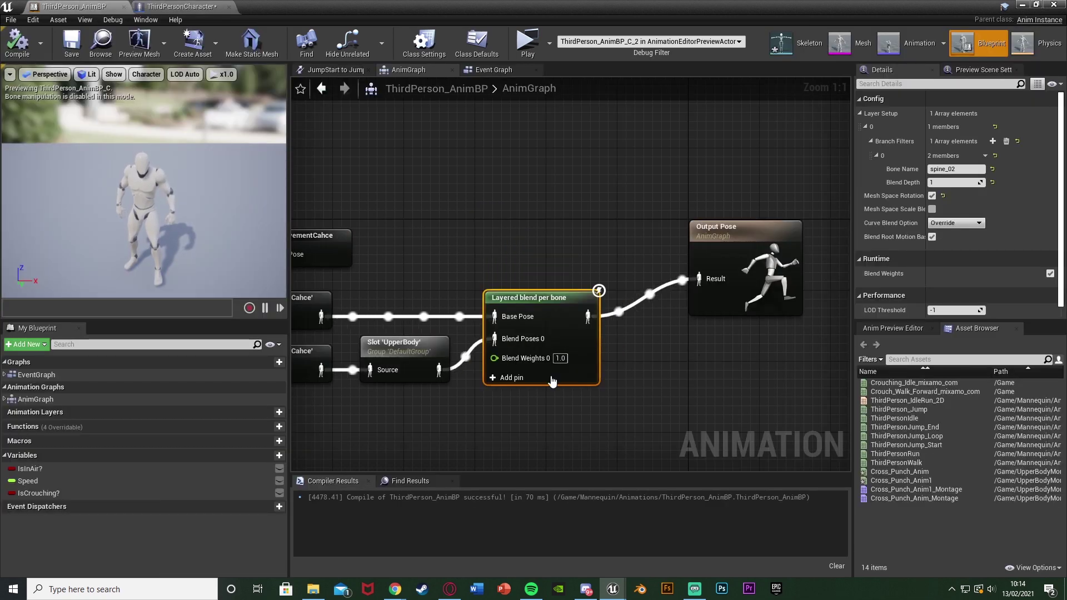
right_drag(525, 399, 688, 352)
scroll(687, 352, down, 2)
drag(374, 366, 709, 210)
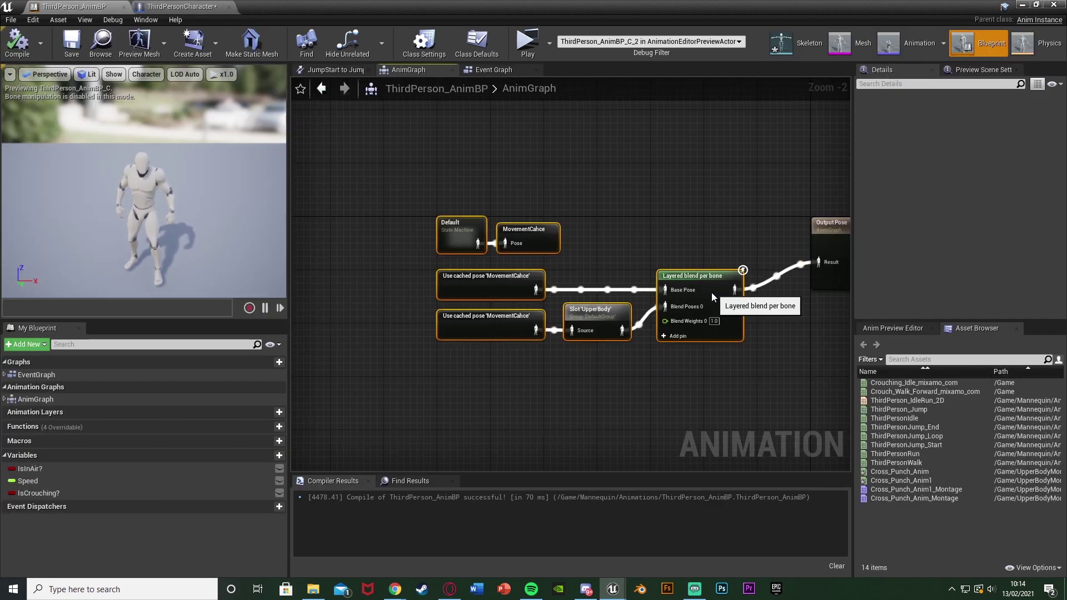
drag(711, 292, 651, 295)
Add a Blend Poses by bool node with the Layered blend per bone output feeding its True Pose, aligned beside that node
scroll(672, 293, up, 1)
right_drag(674, 293, 524, 297)
drag(526, 295, 582, 301)
text(blendpose)
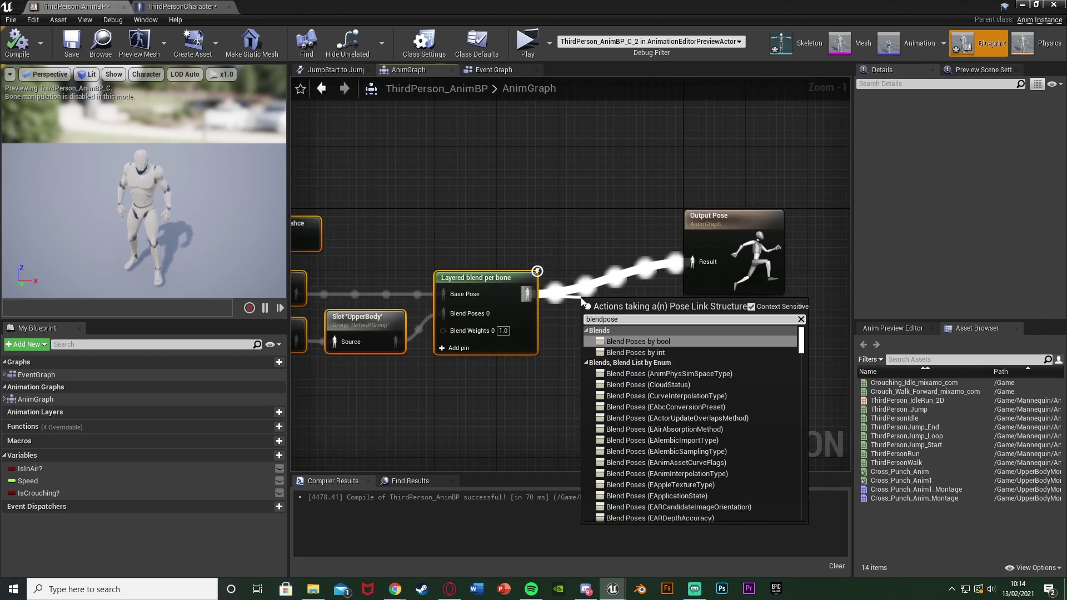
key(Return)
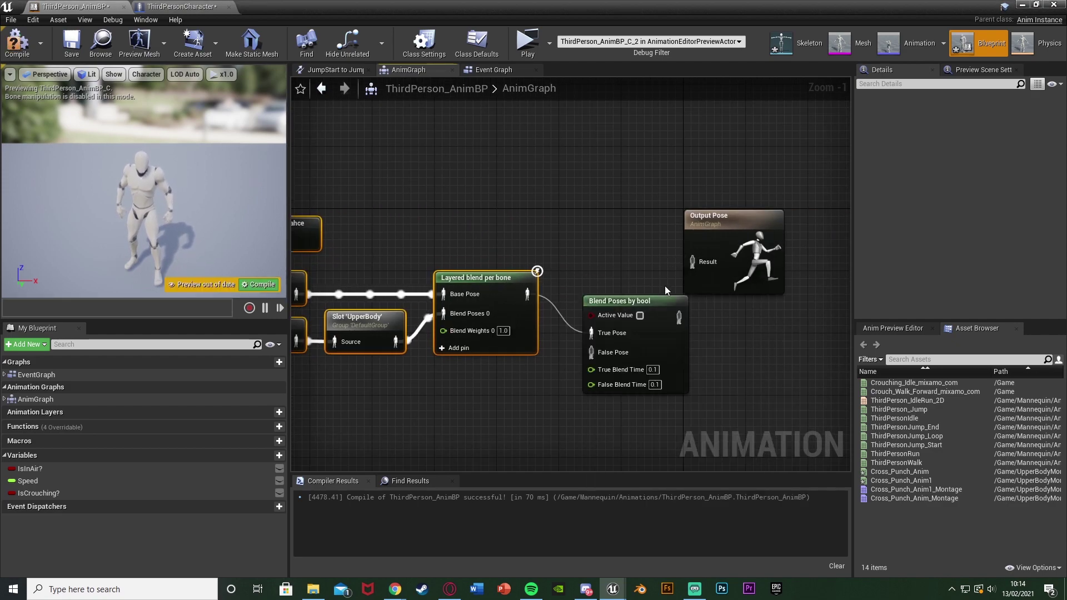
drag(668, 338, 645, 300)
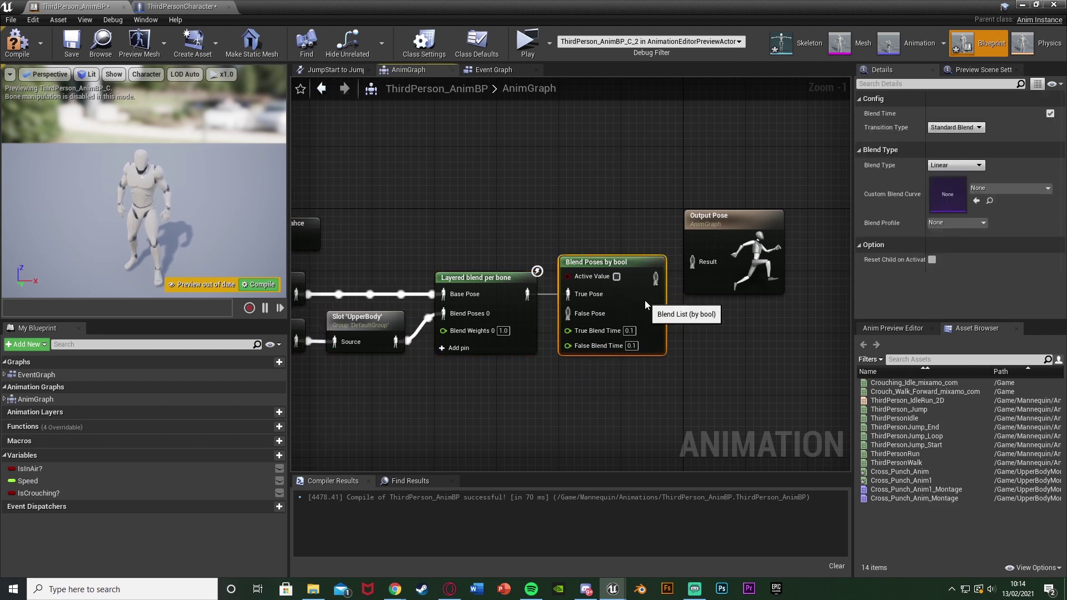
Connect the Blend Poses by bool output to the Output Pose's Result and shift the preceding nodes into line with it
right_drag(572, 344, 641, 318)
right_drag(724, 286, 617, 308)
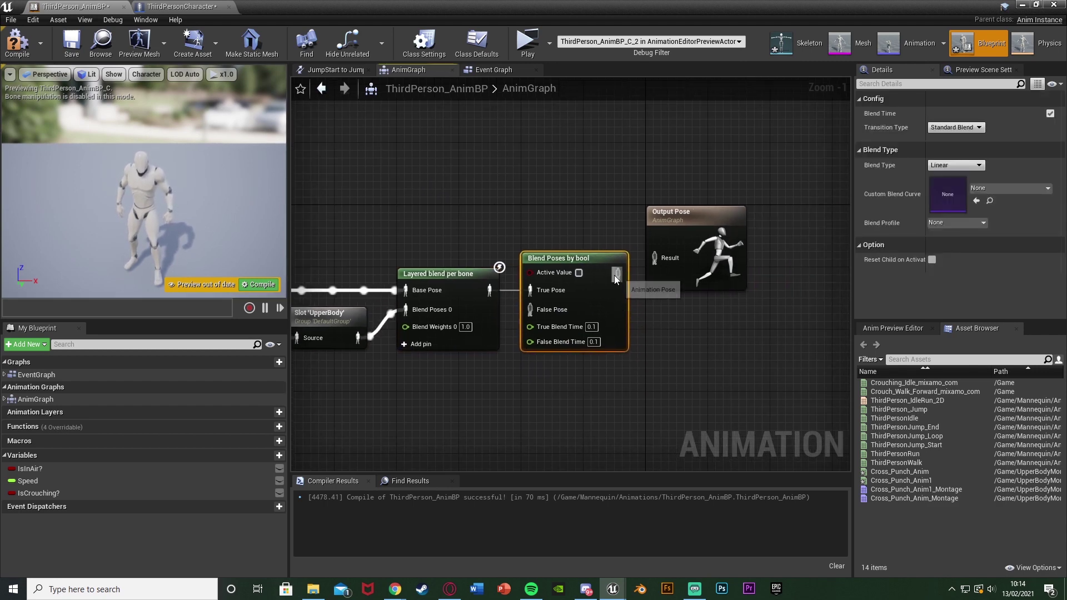
drag(615, 275, 654, 258)
scroll(611, 317, down, 2)
drag(594, 399, 308, 221)
mouse_move(687, 316)
mouse_down()
mouse_move(663, 292)
mouse_move(682, 304)
mouse_up()
click(567, 373)
scroll(567, 373, up, 2)
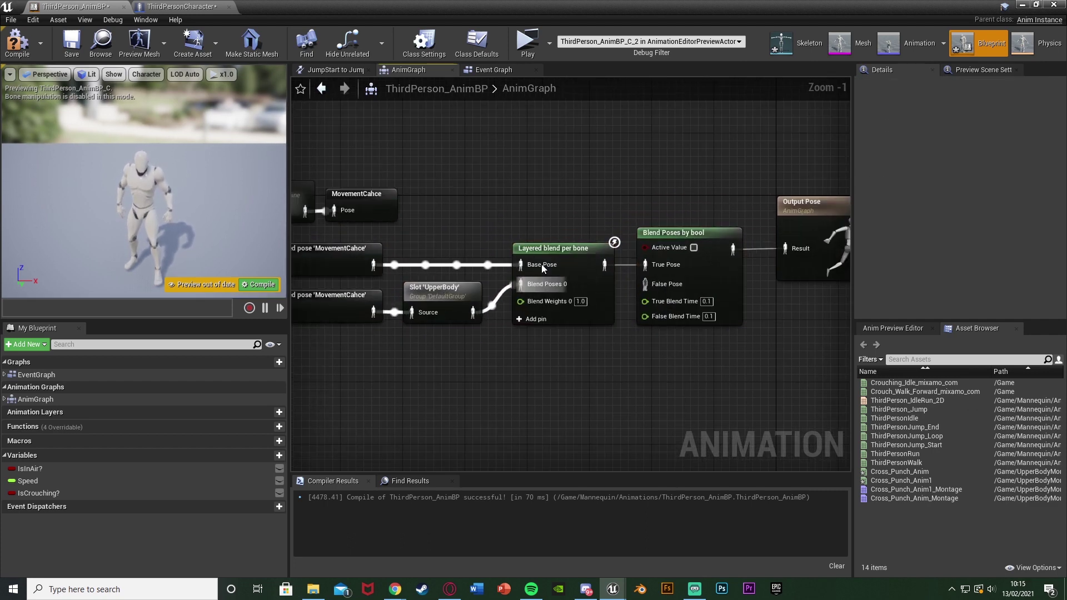
Add another Use cached pose 'MovementCahce' node in the empty space below the Slot 'UpperBody' and Layered blend per bone nodes
click(533, 312)
click(503, 346)
right_drag(627, 309, 606, 290)
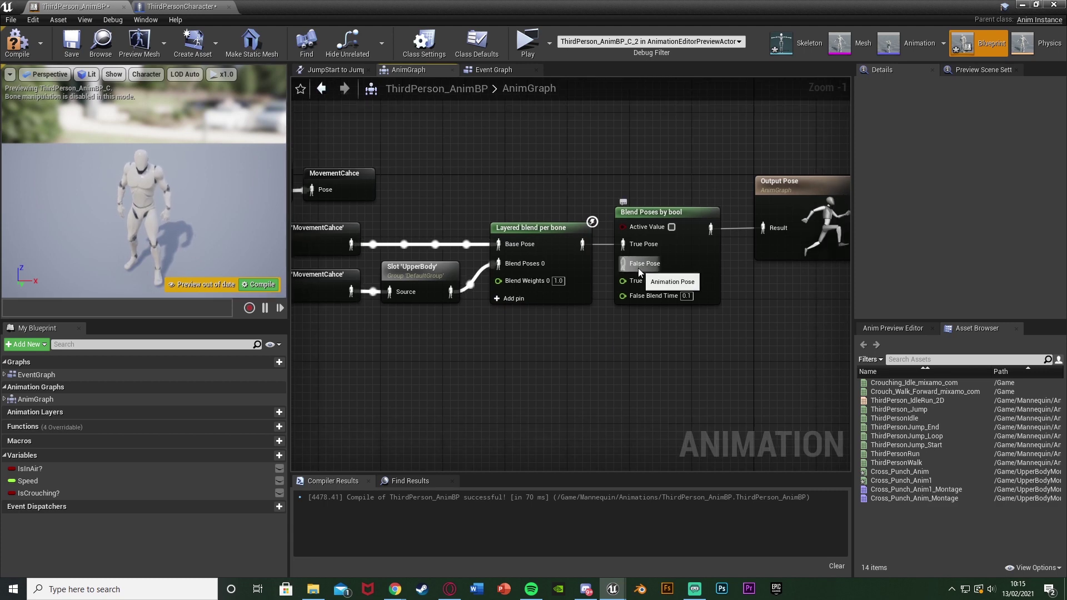
right_drag(531, 380, 555, 380)
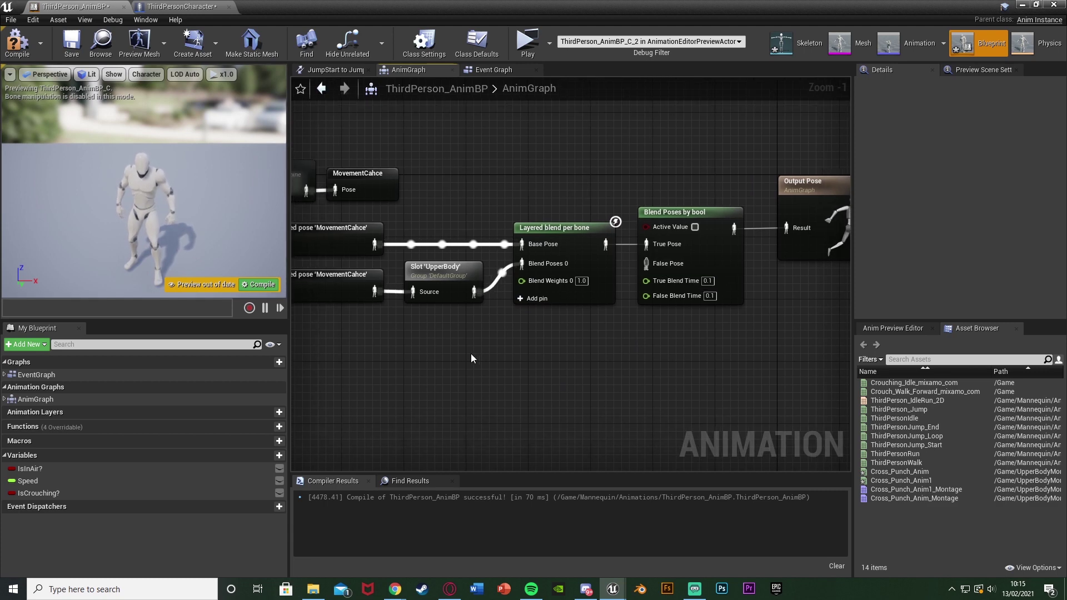
right_click(418, 347)
text(use ac)
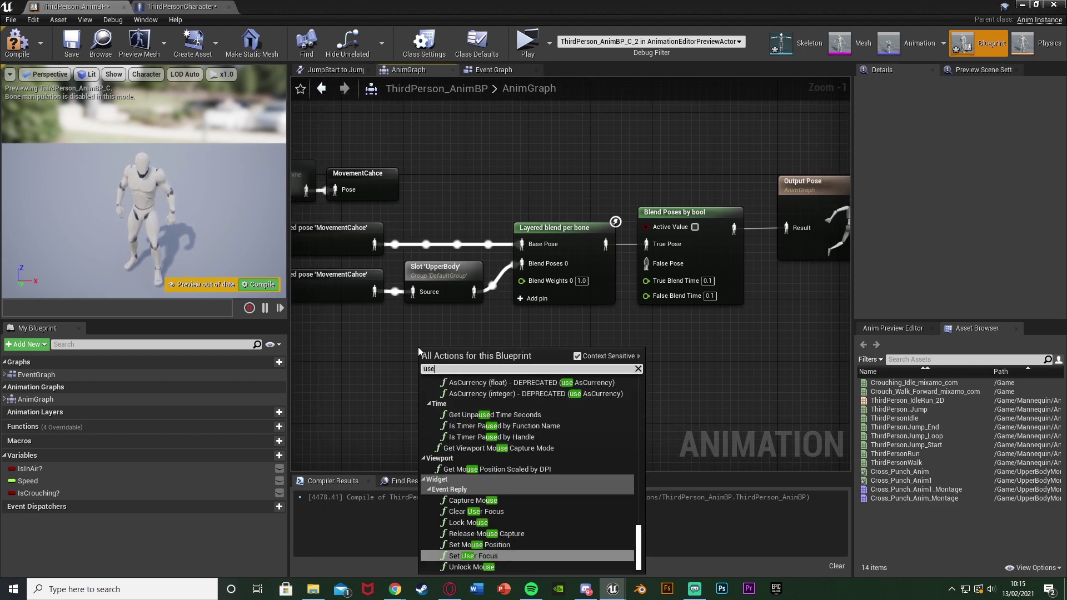
key(Return)
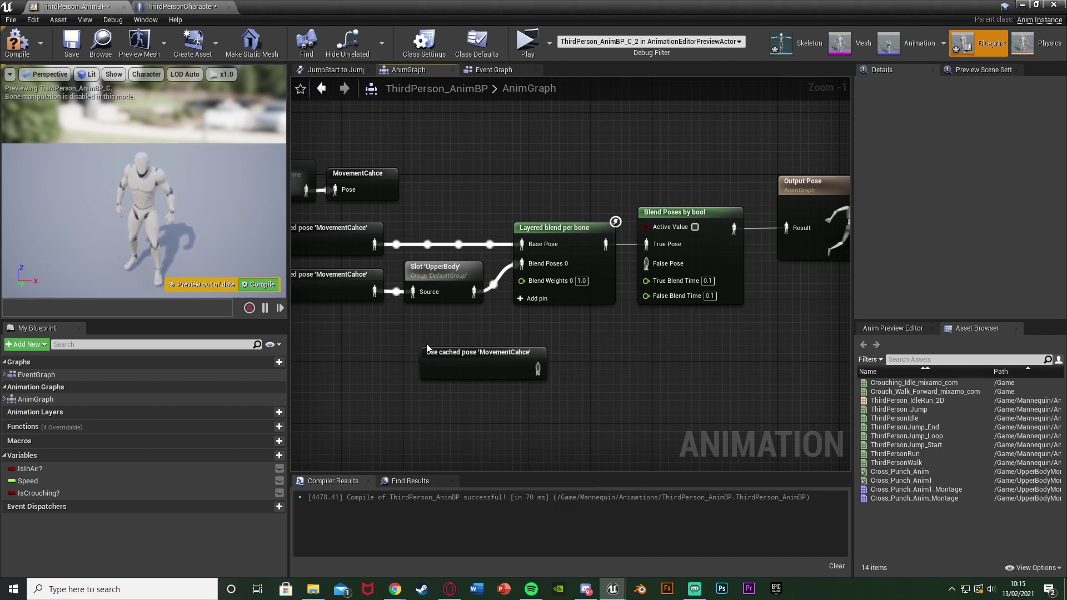
scroll(443, 339, up, 1)
drag(443, 376, 443, 385)
right_drag(447, 378, 641, 395)
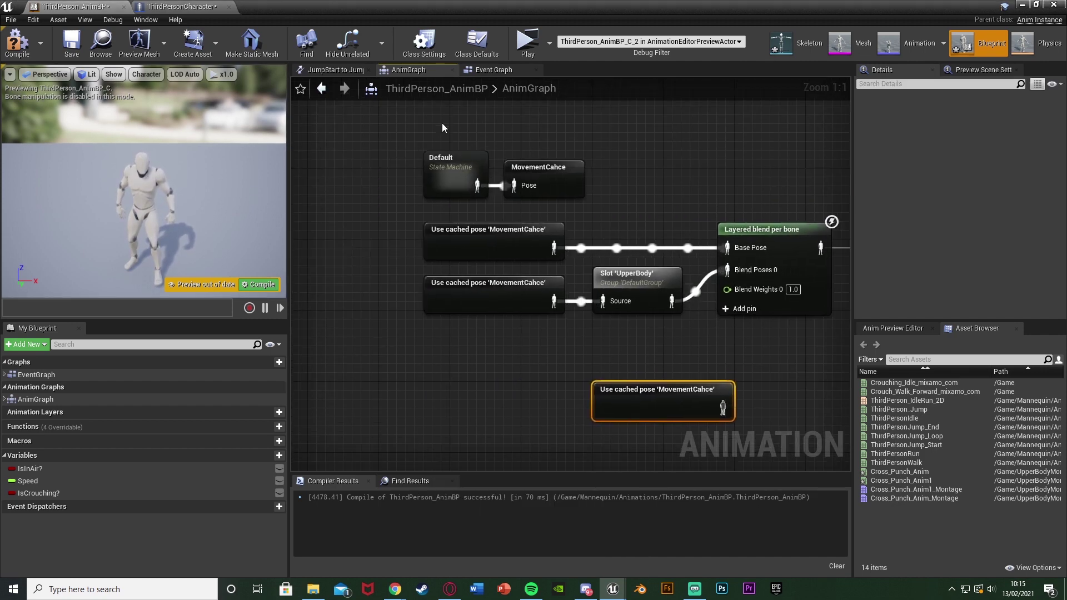
drag(434, 120, 535, 205)
click(635, 228)
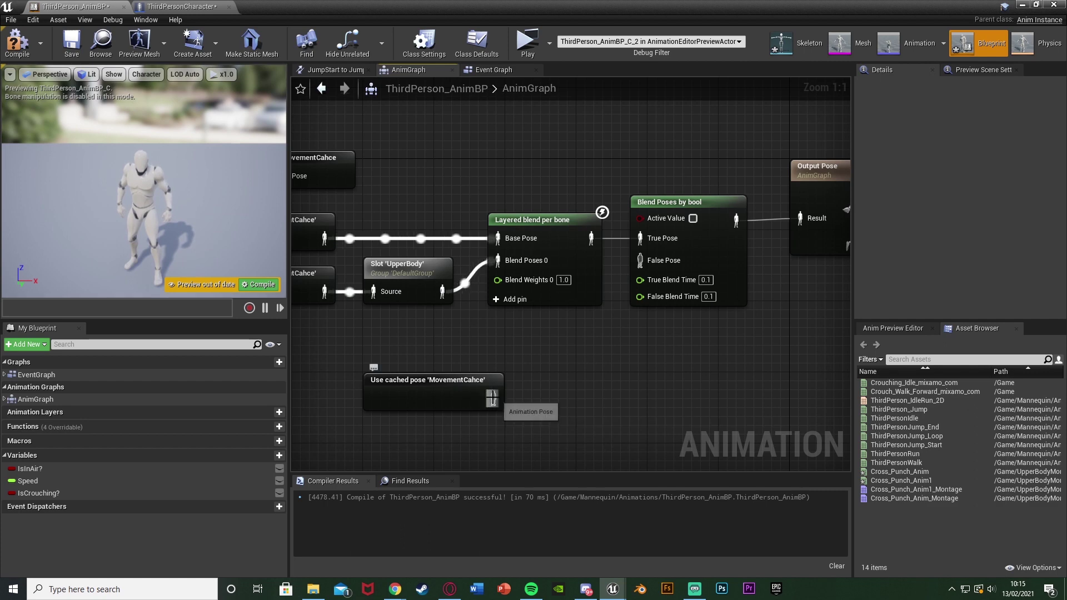
Route the new cached pose through a Slot 'DefaultSlot' node into the False Pose of Blend Poses by bool, and tidy both nodes' position
drag(492, 398, 526, 397)
text(slot)
key(Return)
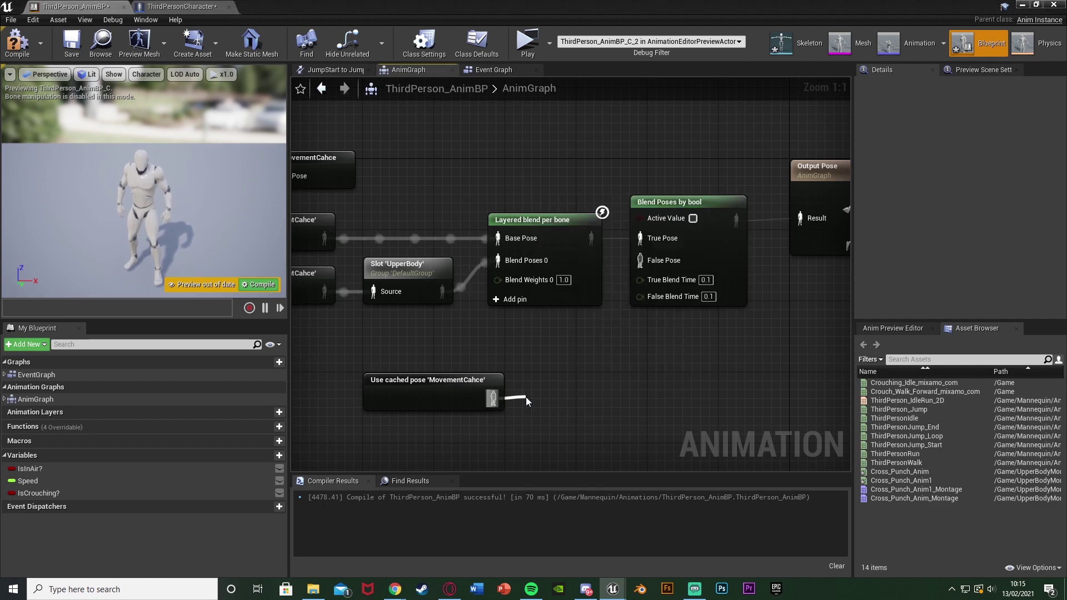
drag(466, 443, 640, 260)
right_drag(682, 336, 579, 371)
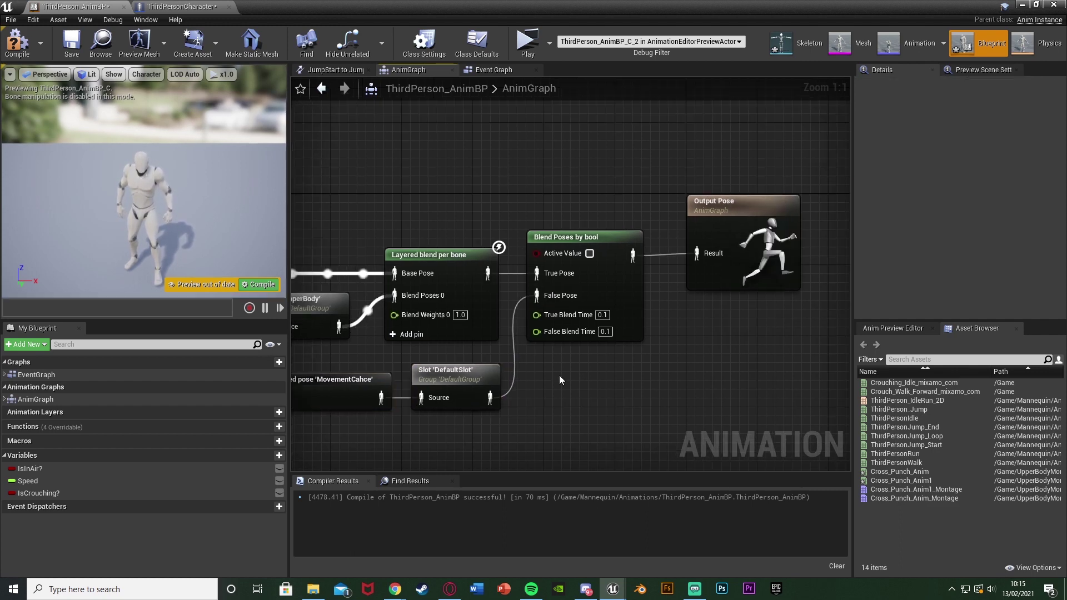
drag(444, 383, 438, 374)
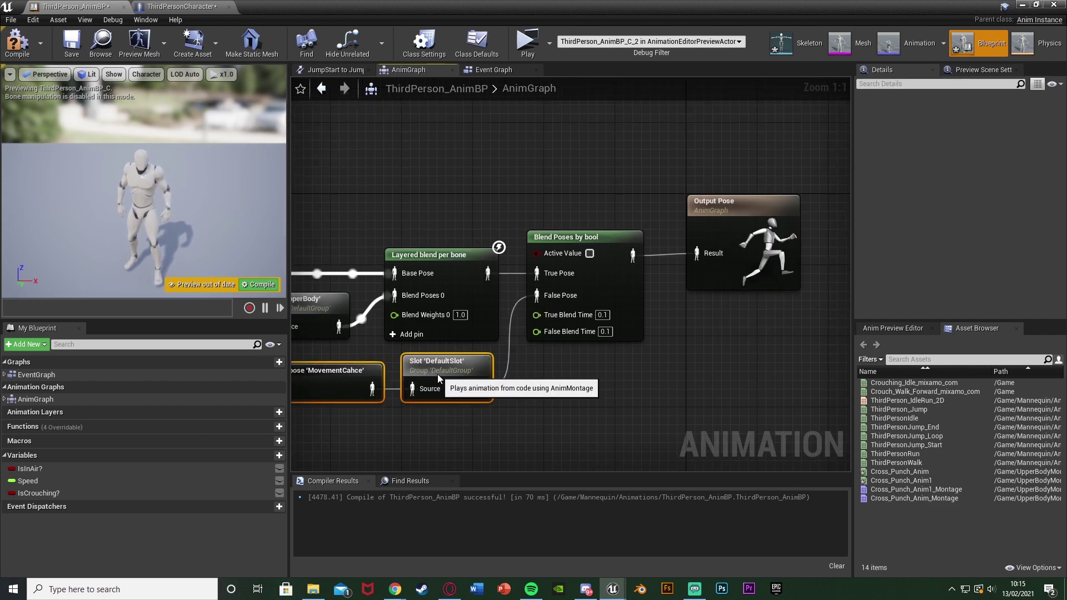
click(474, 232)
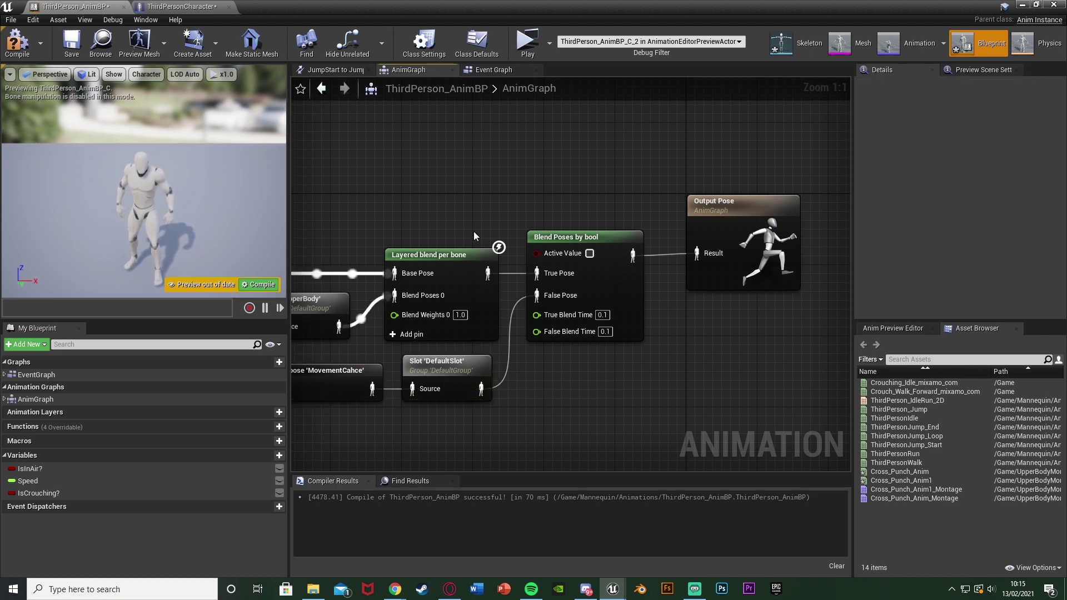